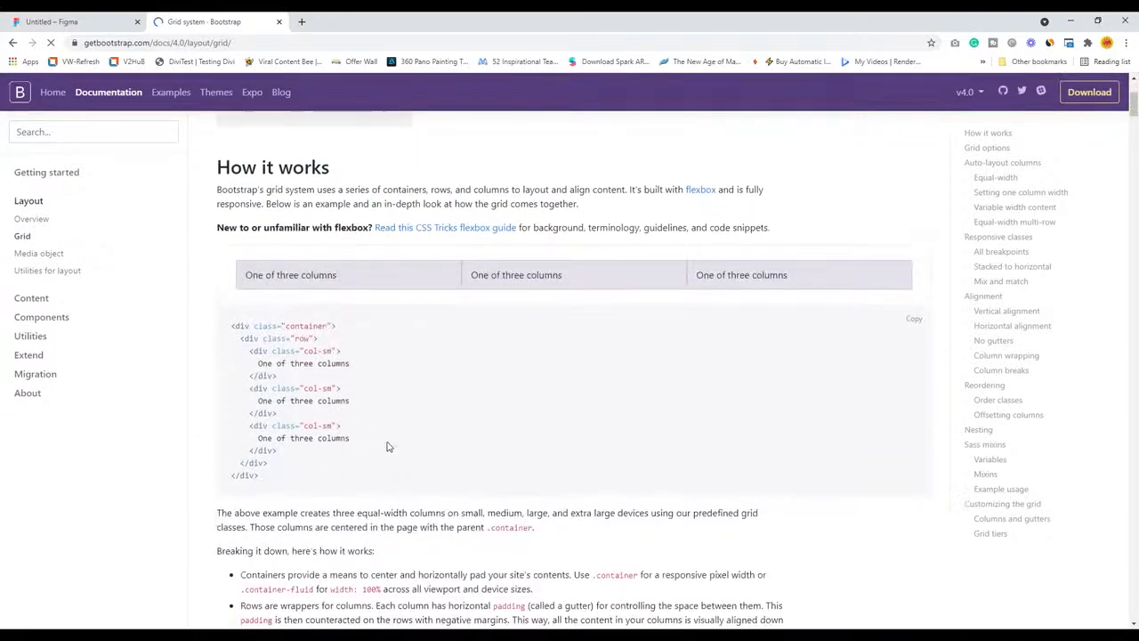
Read the Bootstrap grid documentation's How it works section, including the three-column code sample
{"action": "left_click_drag", "start_coordinate": [233, 313], "coordinate": [377, 468]}
{"action": "scroll", "coordinate": [488, 438], "scroll_direction": "down", "scroll_amount": 7}
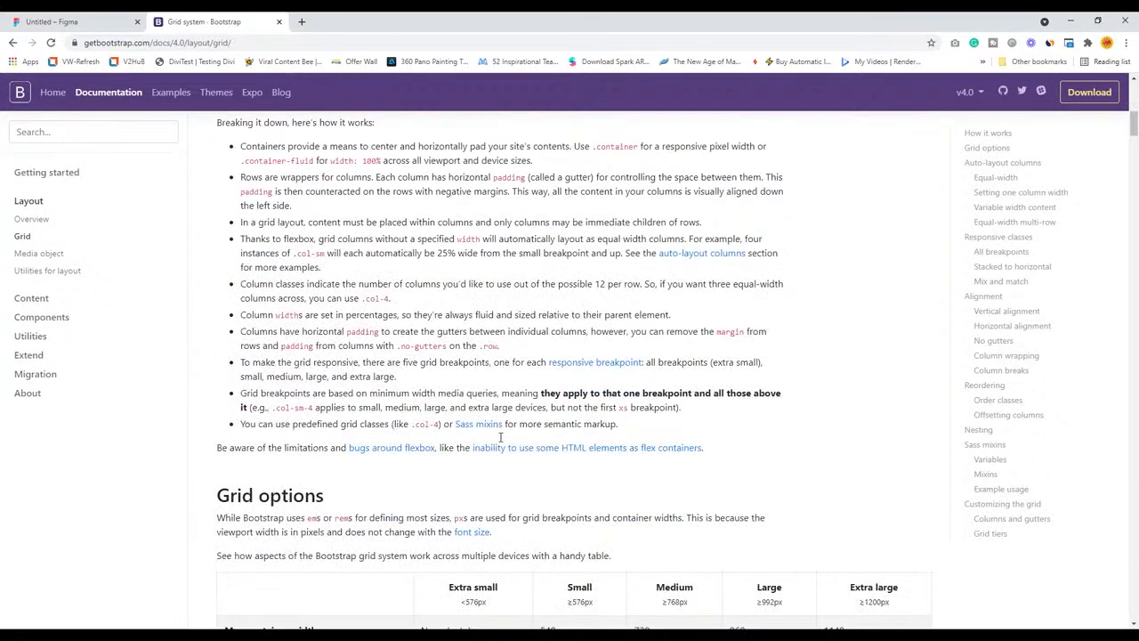
{"action": "scroll", "coordinate": [496, 436], "scroll_direction": "up", "scroll_amount": 9}
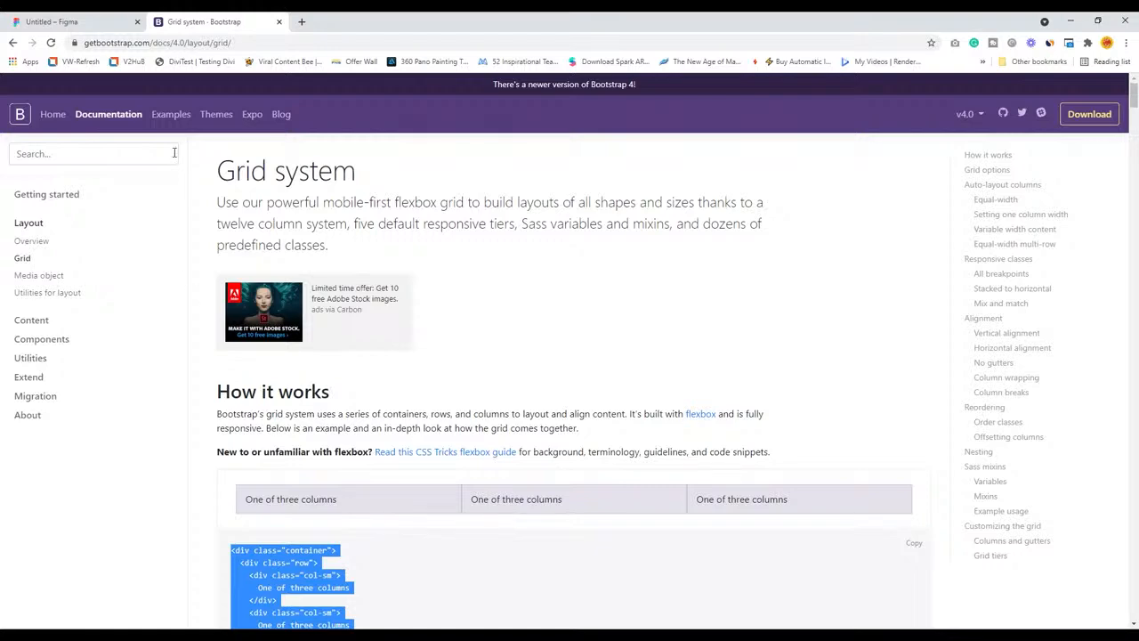
Browse Bootstrap's Examples gallery, covering the custom components, framework and navbar templates
{"action": "left_click", "coordinate": [167, 122]}
{"action": "scroll", "coordinate": [338, 359], "scroll_direction": "down", "scroll_amount": 3}
{"action": "scroll", "coordinate": [254, 400], "scroll_direction": "down", "scroll_amount": 1}
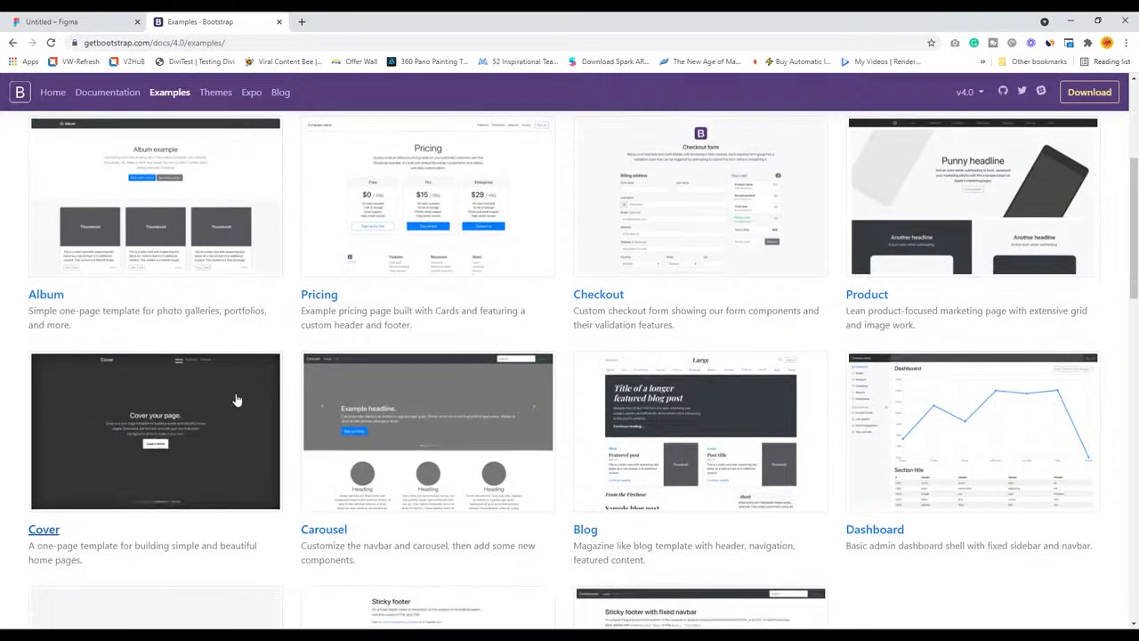
{"action": "scroll", "coordinate": [208, 377], "scroll_direction": "up", "scroll_amount": 5}
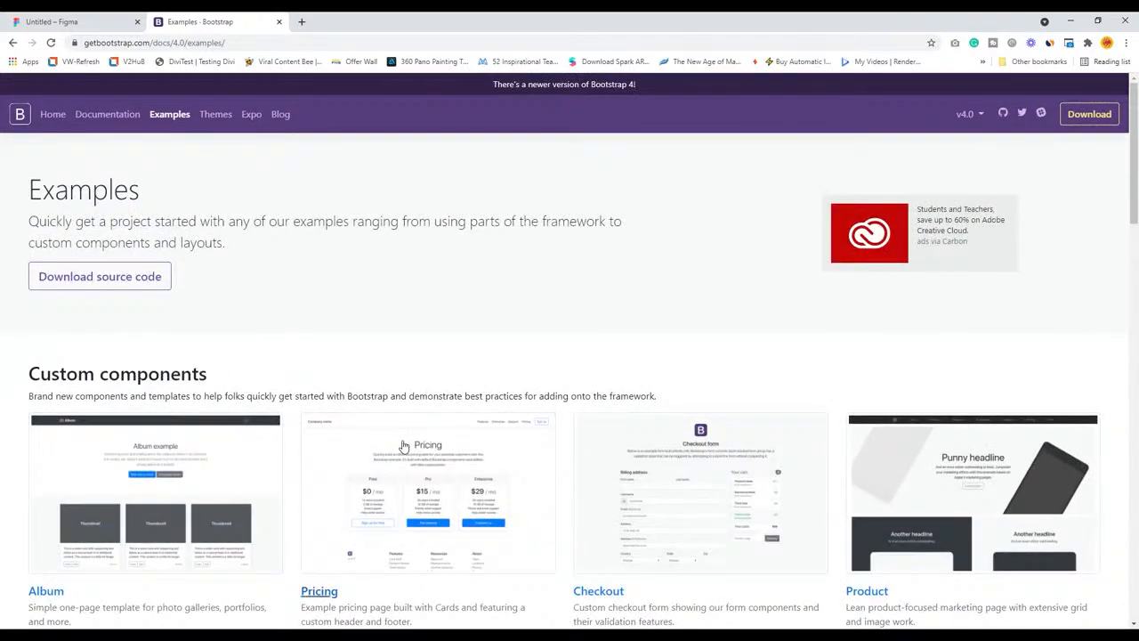
{"action": "scroll", "coordinate": [400, 442], "scroll_direction": "down", "scroll_amount": 5}
{"action": "scroll", "coordinate": [286, 316], "scroll_direction": "down", "scroll_amount": 10}
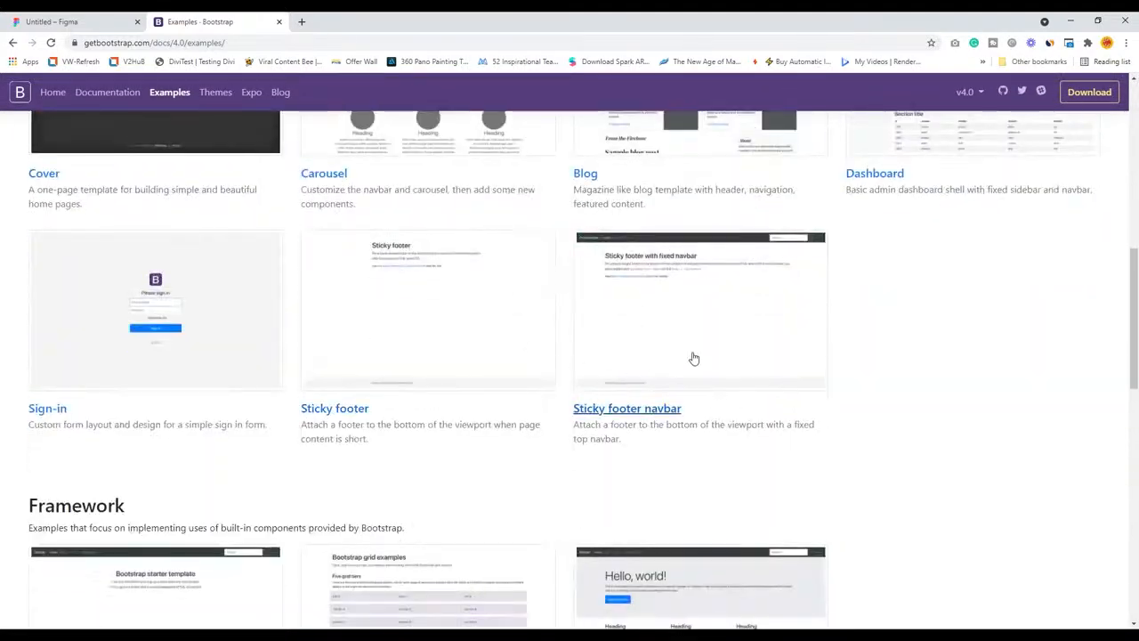
{"action": "scroll", "coordinate": [356, 368], "scroll_direction": "down", "scroll_amount": 1}
{"action": "scroll", "coordinate": [359, 311], "scroll_direction": "up", "scroll_amount": 2}
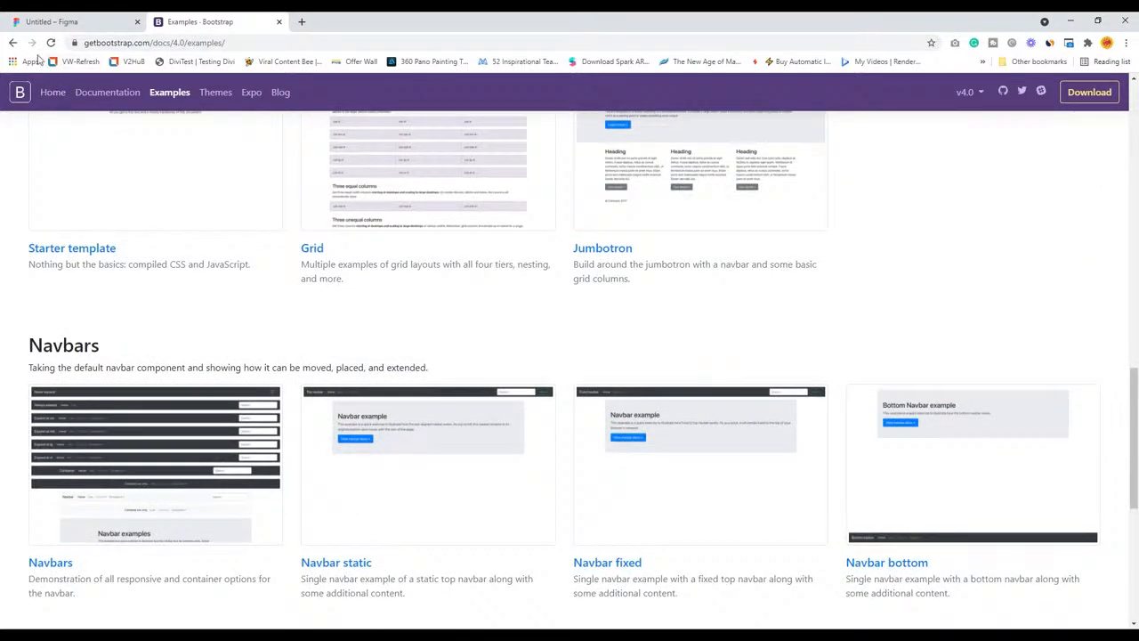
Go back to the image results for "bootstrap grid examples" and look through the grid pictures
{"action": "left_click", "coordinate": [13, 42]}
{"action": "left_click", "coordinate": [12, 43]}
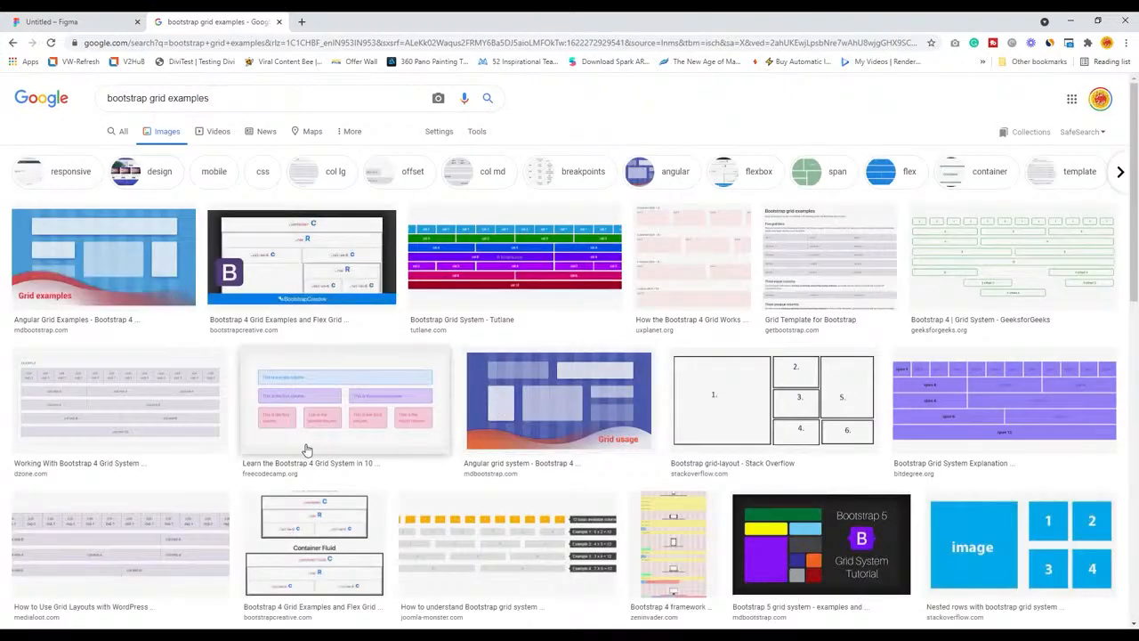
{"action": "scroll", "coordinate": [305, 447], "scroll_direction": "down", "scroll_amount": 5}
{"action": "scroll", "coordinate": [296, 456], "scroll_direction": "down", "scroll_amount": 5}
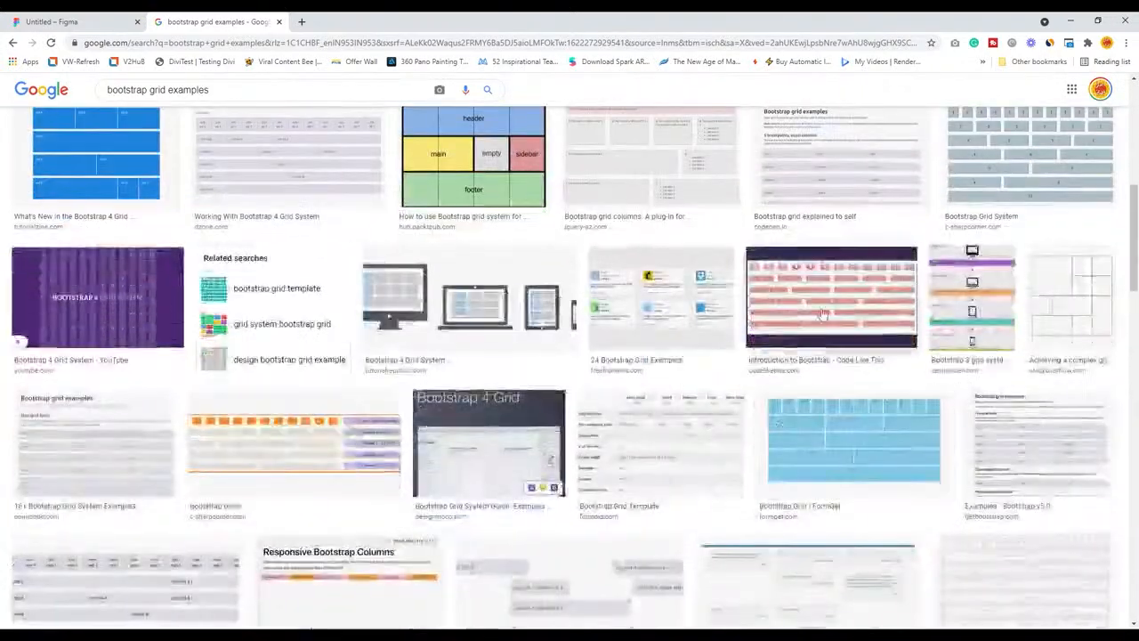
{"action": "scroll", "coordinate": [376, 416], "scroll_direction": "down", "scroll_amount": 2}
{"action": "scroll", "coordinate": [376, 416], "scroll_direction": "up", "scroll_amount": 10}
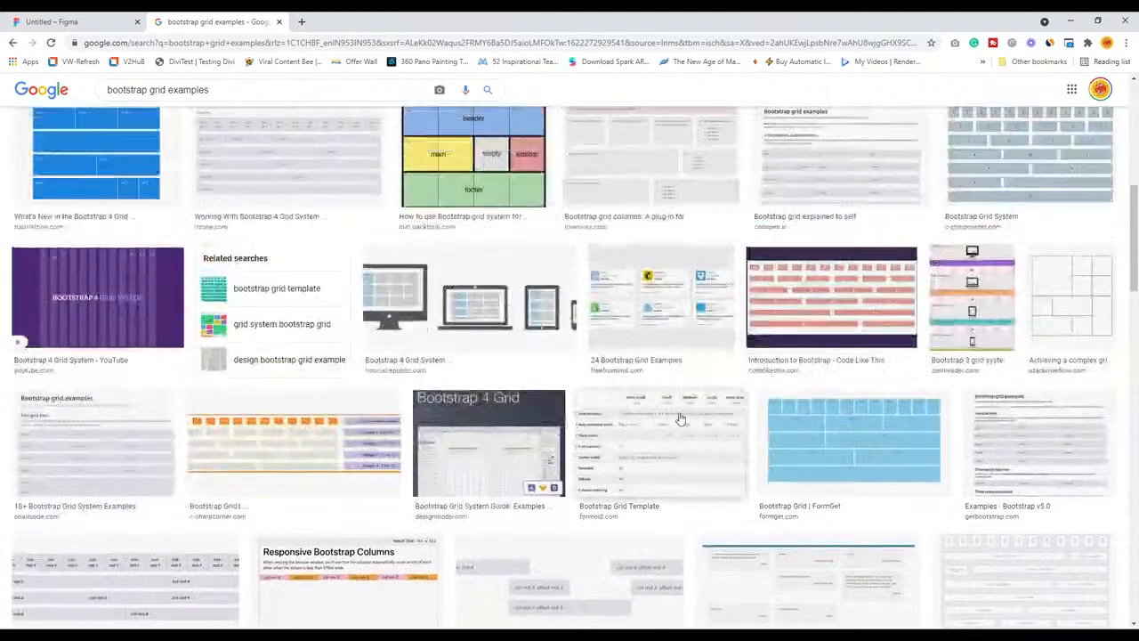
Search Google Images for "bootstrap columns" and open the preview of the Twitter Bootstrap Responsive Grid image from benstewart.net
{"action": "left_click_drag", "start_coordinate": [146, 98], "coordinate": [211, 98]}
{"action": "key", "text": "BackSpace"}
{"action": "key", "text": "Return"}
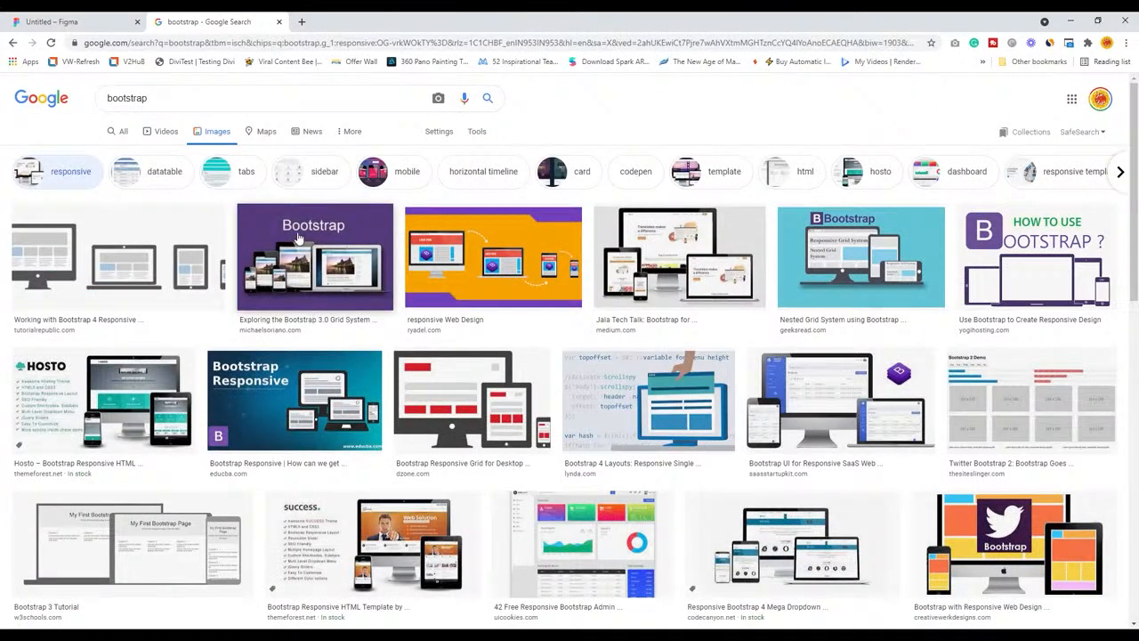
{"action": "left_click", "coordinate": [177, 106]}
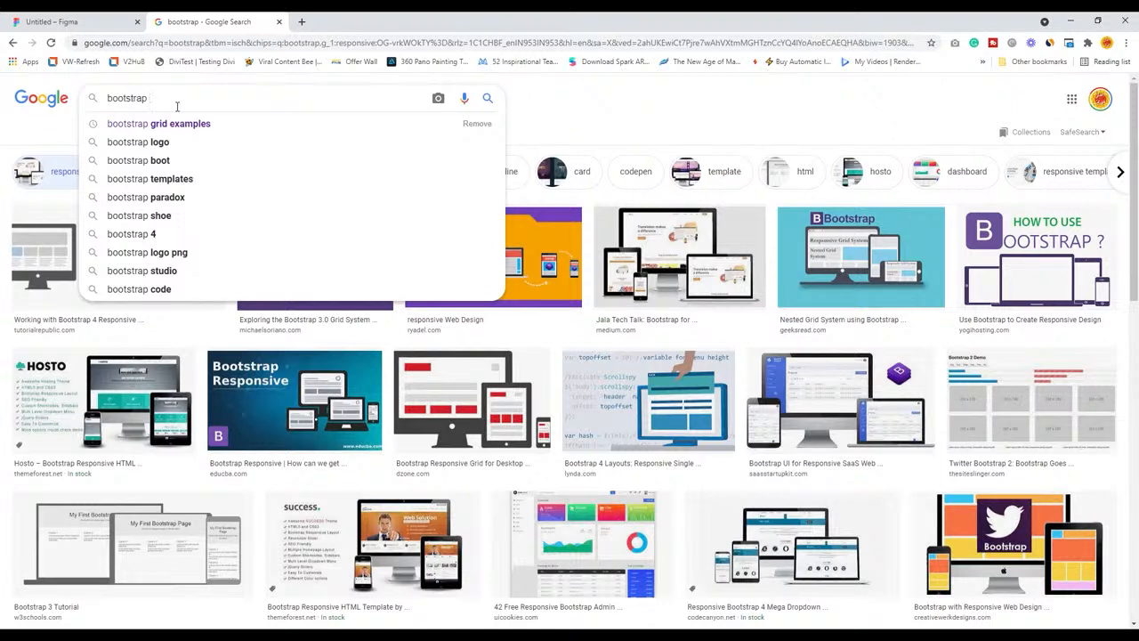
{"action": "type", "text": "olu"}
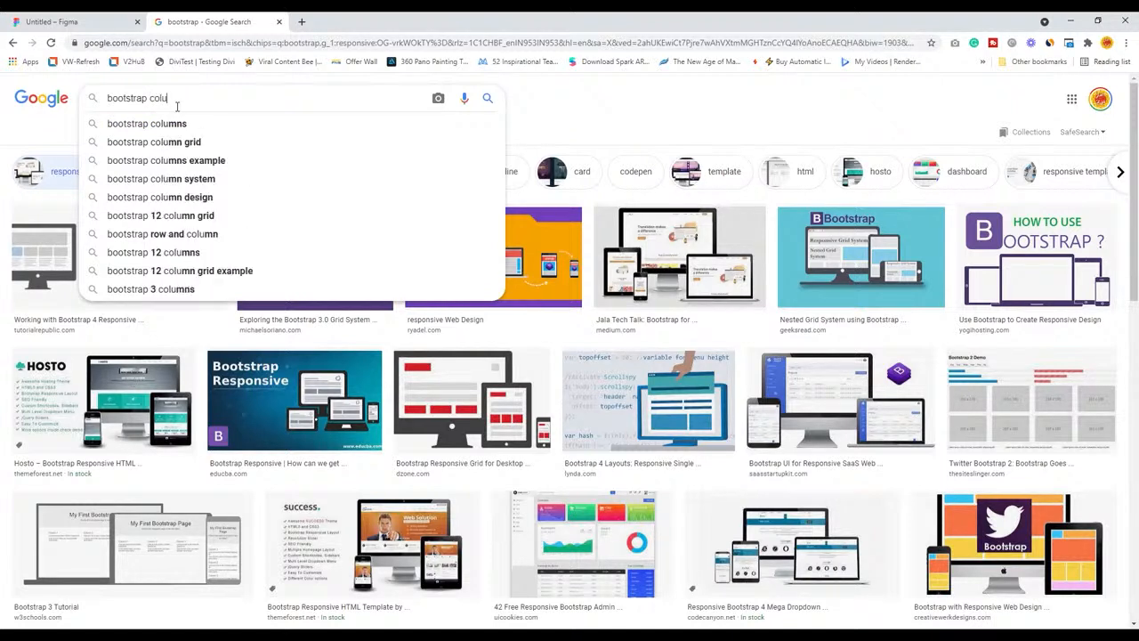
{"action": "type", "text": "mns"}
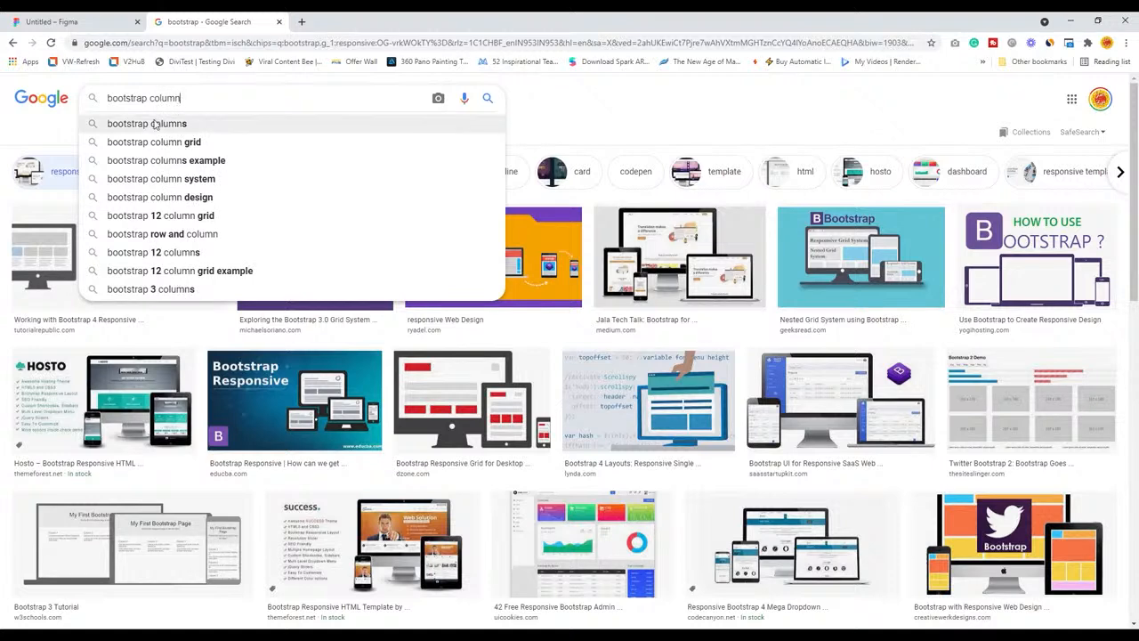
{"action": "left_click", "coordinate": [157, 124]}
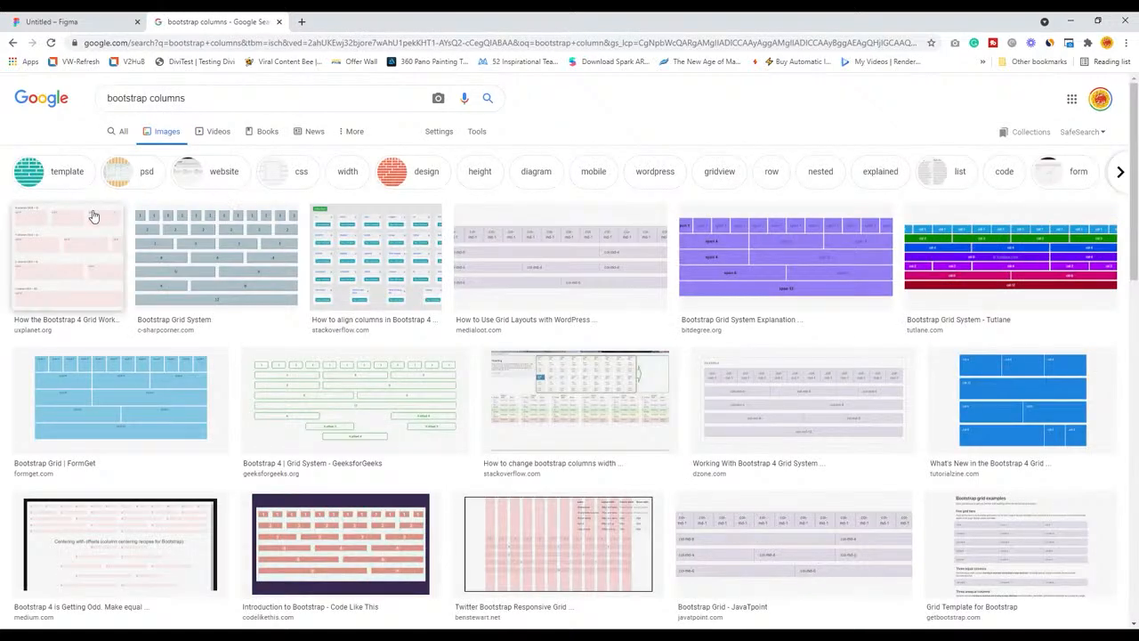
{"action": "left_click", "coordinate": [528, 561]}
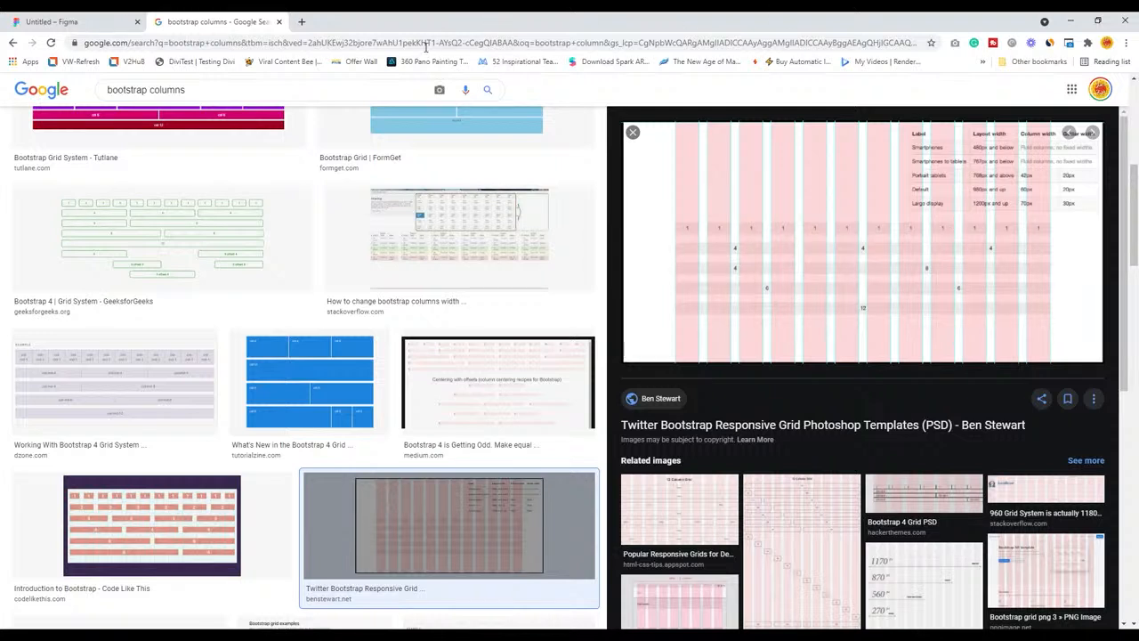
Close the image search, switch to the Figma file, and create a Desktop preset frame with its width set to 1920
{"action": "left_click", "coordinate": [279, 22]}
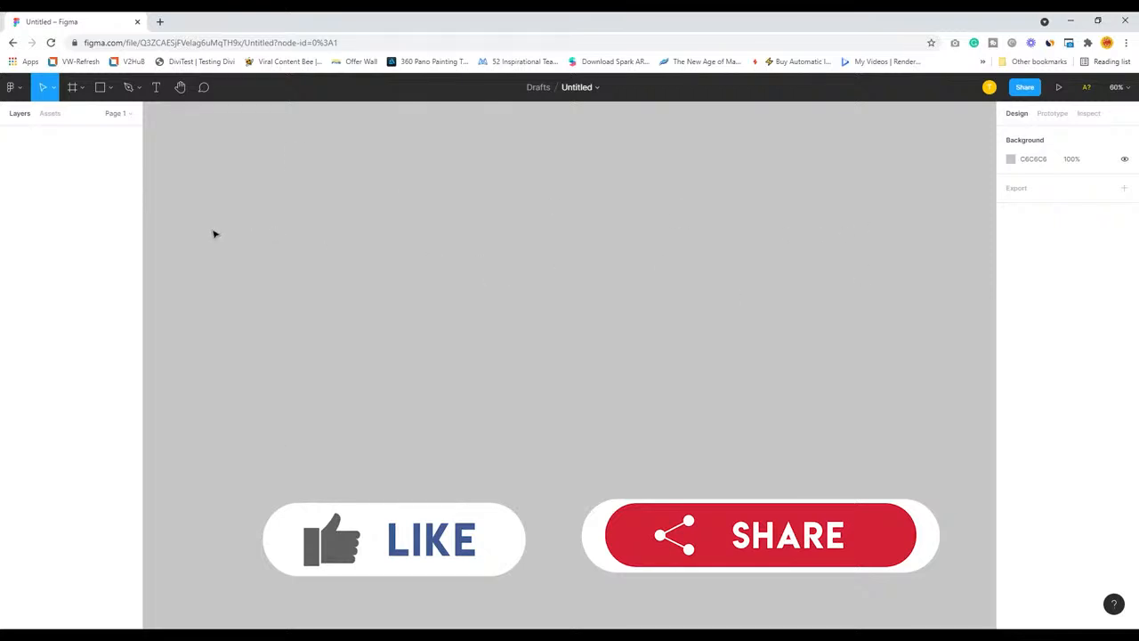
{"action": "left_click", "coordinate": [73, 89]}
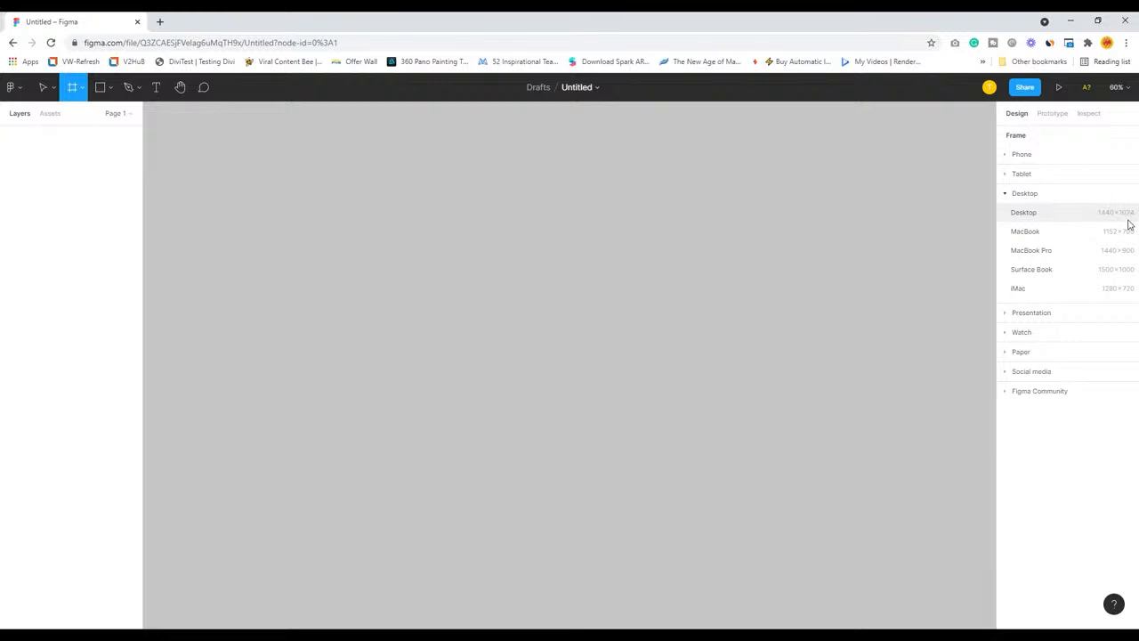
{"action": "left_click", "coordinate": [1045, 219]}
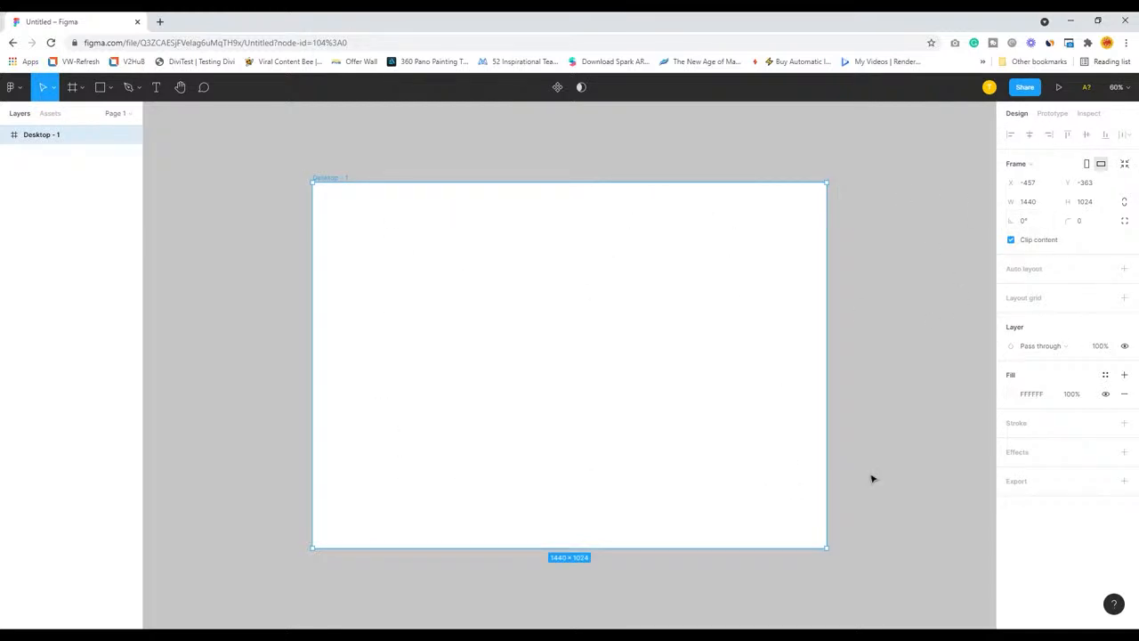
{"action": "left_click", "coordinate": [1040, 206]}
{"action": "key", "text": "Return"}
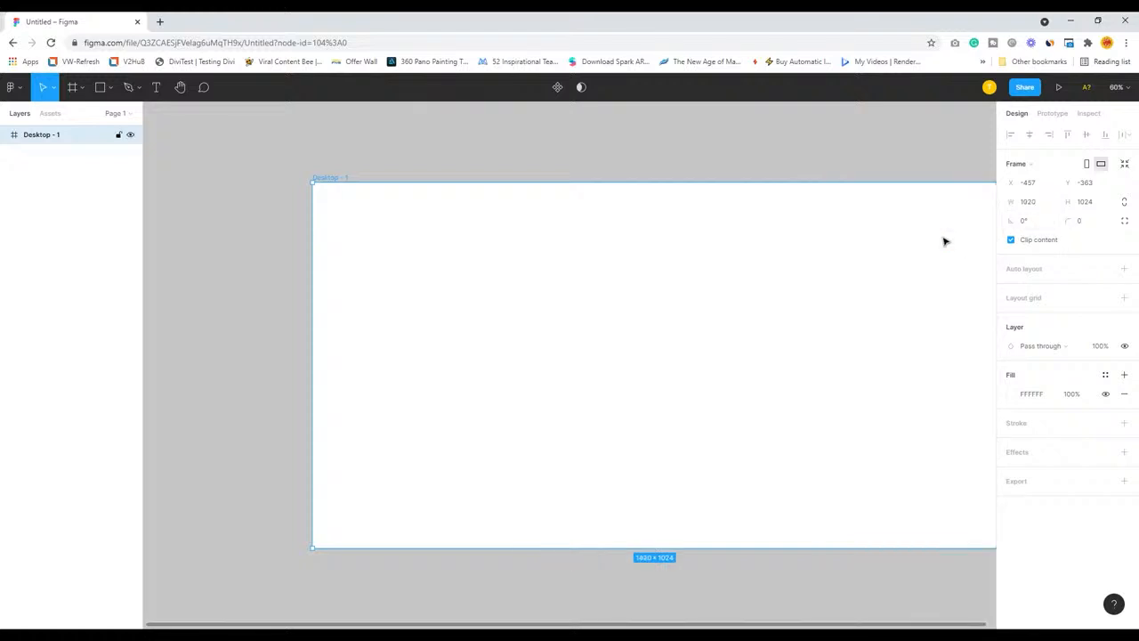
Stretch the desktop frame downward to a height of about 3869
{"action": "left_click_drag", "start_coordinate": [736, 570], "coordinate": [663, 521]}
{"action": "left_click_drag", "start_coordinate": [594, 503], "coordinate": [594, 630]}
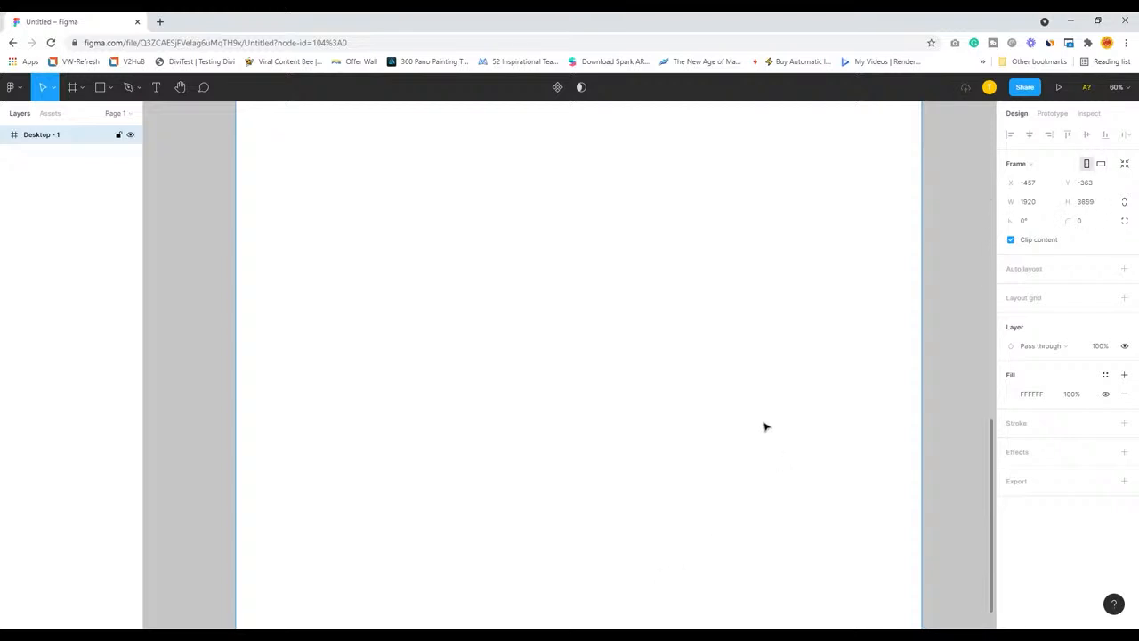
{"action": "left_click_drag", "start_coordinate": [762, 273], "coordinate": [767, 618]}
{"action": "left_click_drag", "start_coordinate": [669, 260], "coordinate": [648, 540]}
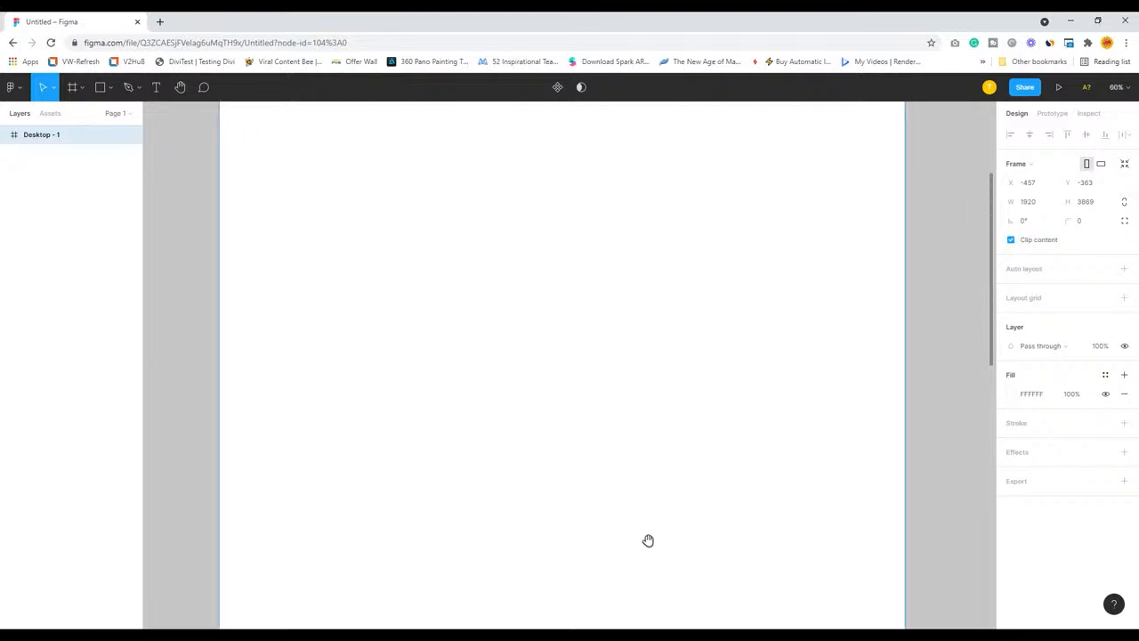
{"action": "left_click_drag", "start_coordinate": [636, 244], "coordinate": [643, 462]}
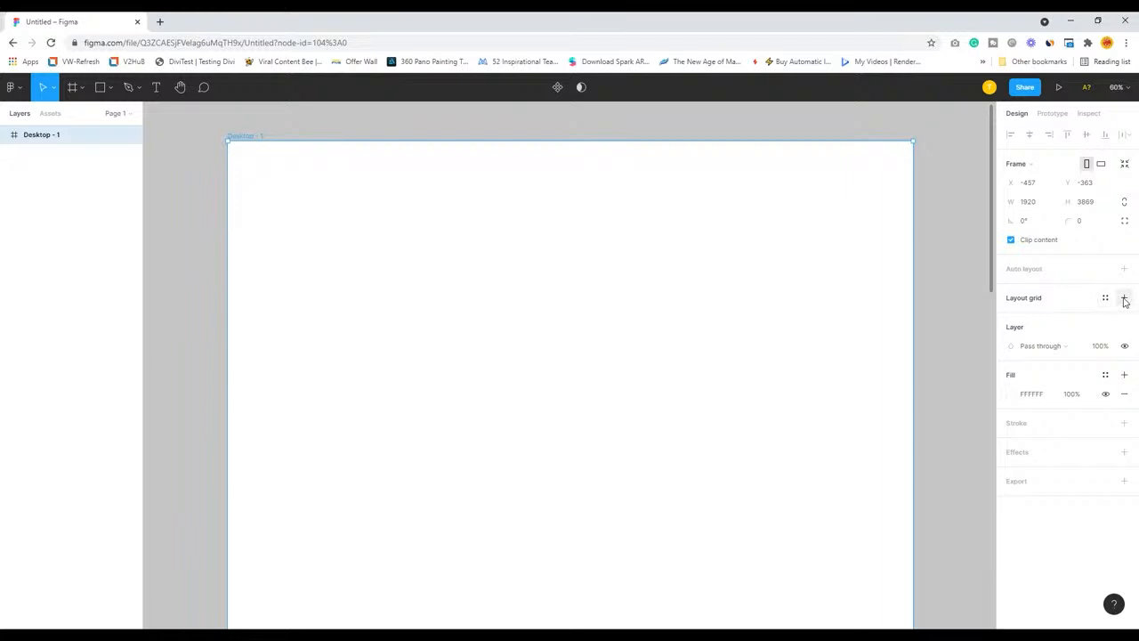
Add a layout grid to the desktop frame and set its grid size to 25
{"action": "left_click", "coordinate": [1032, 301]}
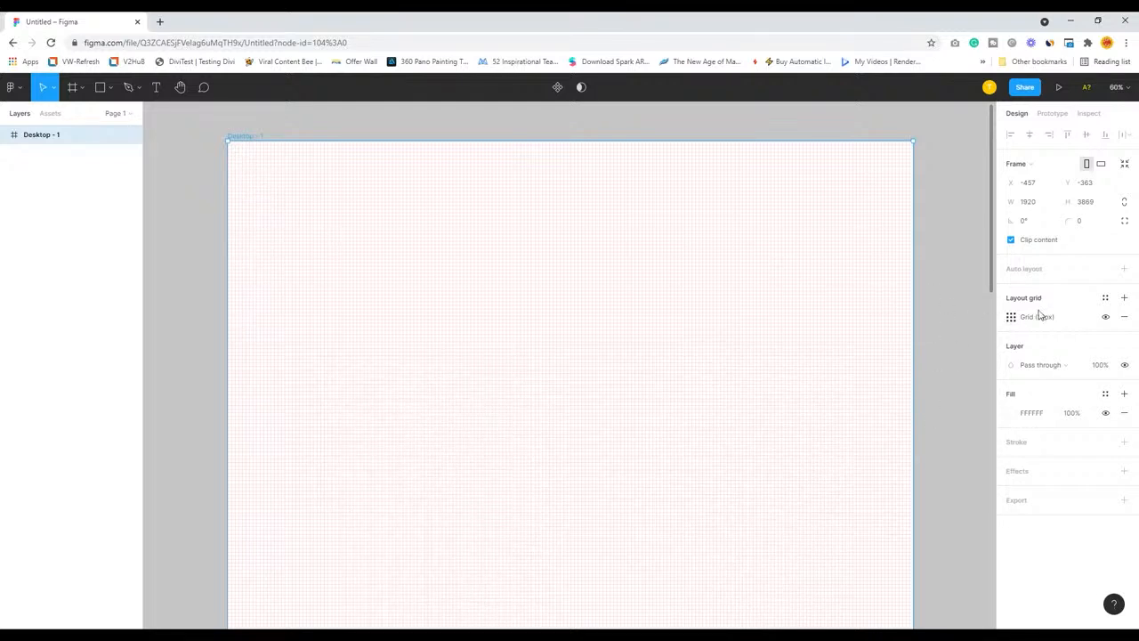
{"action": "left_click", "coordinate": [1012, 318]}
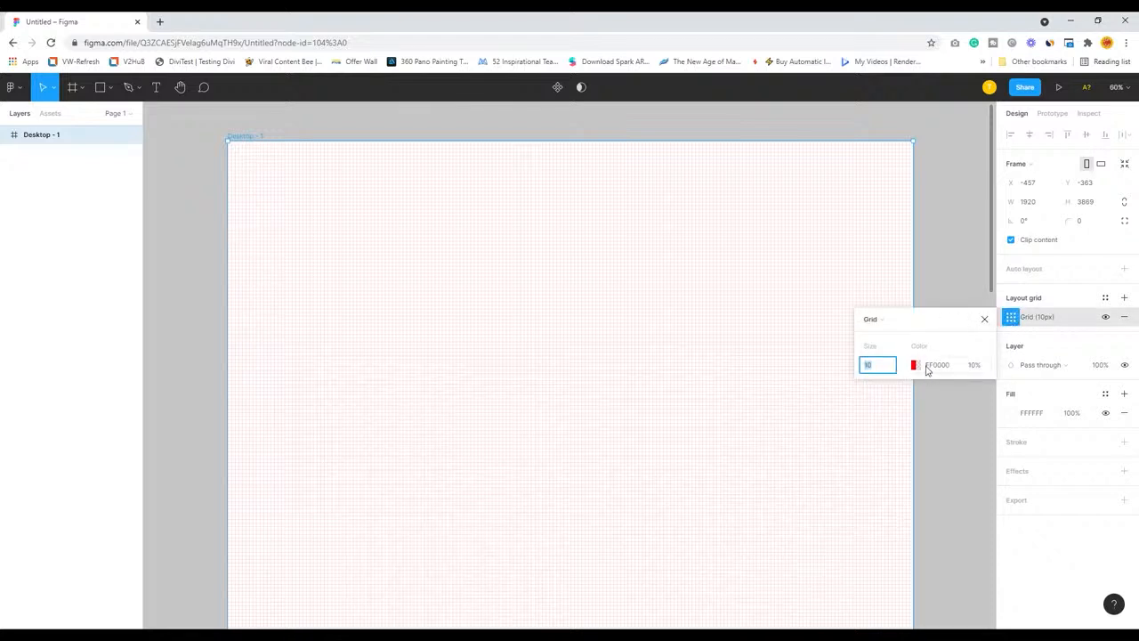
{"action": "left_click", "coordinate": [868, 370]}
{"action": "left_click_drag", "start_coordinate": [866, 370], "coordinate": [882, 370]}
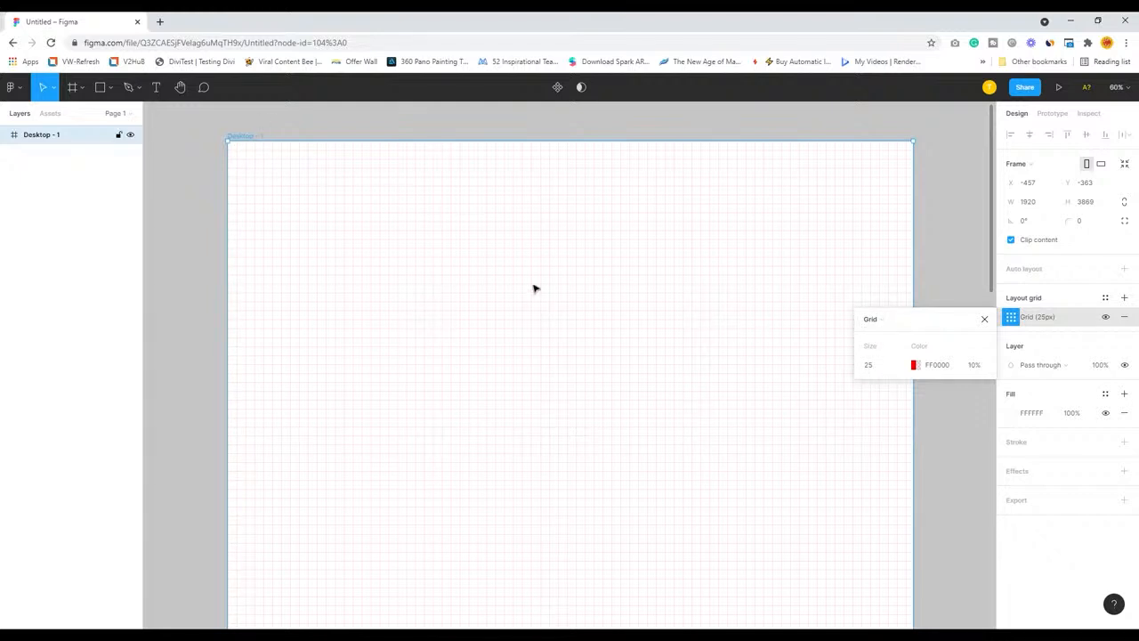
Change the layout grid to columns with a count of 12
{"action": "left_click", "coordinate": [874, 319]}
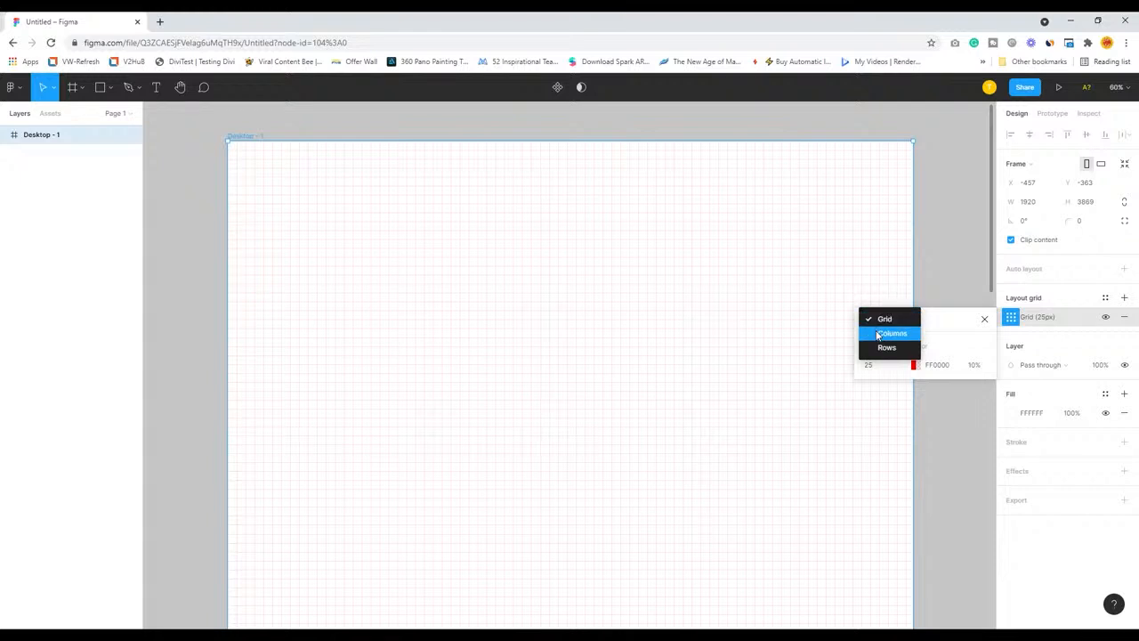
{"action": "left_click", "coordinate": [890, 334]}
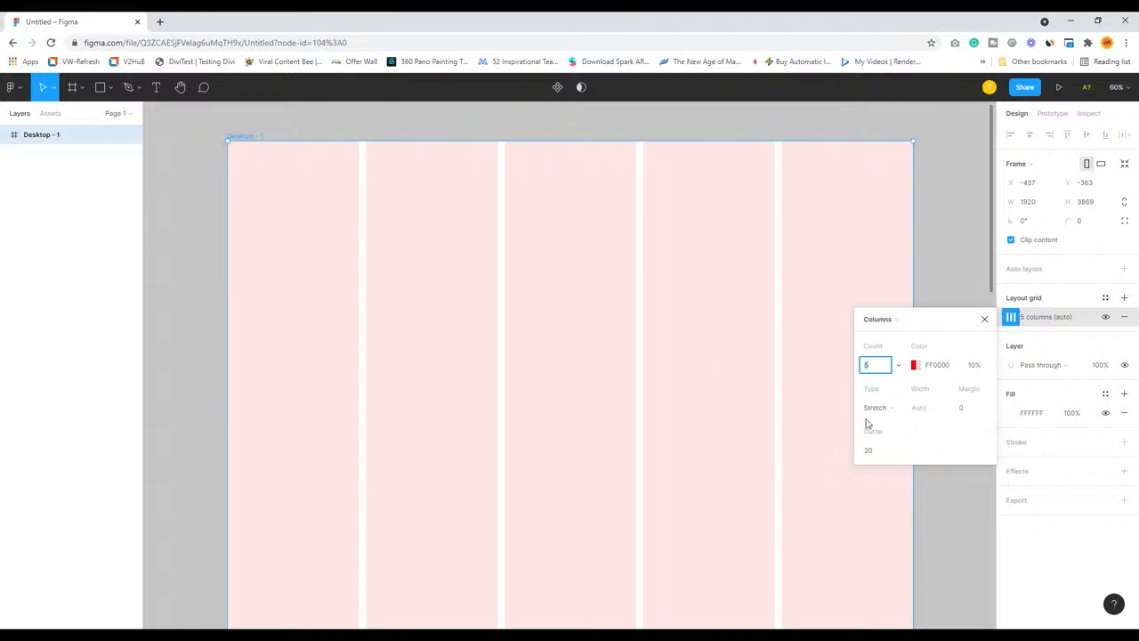
{"action": "left_click", "coordinate": [872, 366]}
{"action": "left_click_drag", "start_coordinate": [872, 367], "coordinate": [861, 366]}
{"action": "type", "text": "12"}
{"action": "key", "text": "Return"}
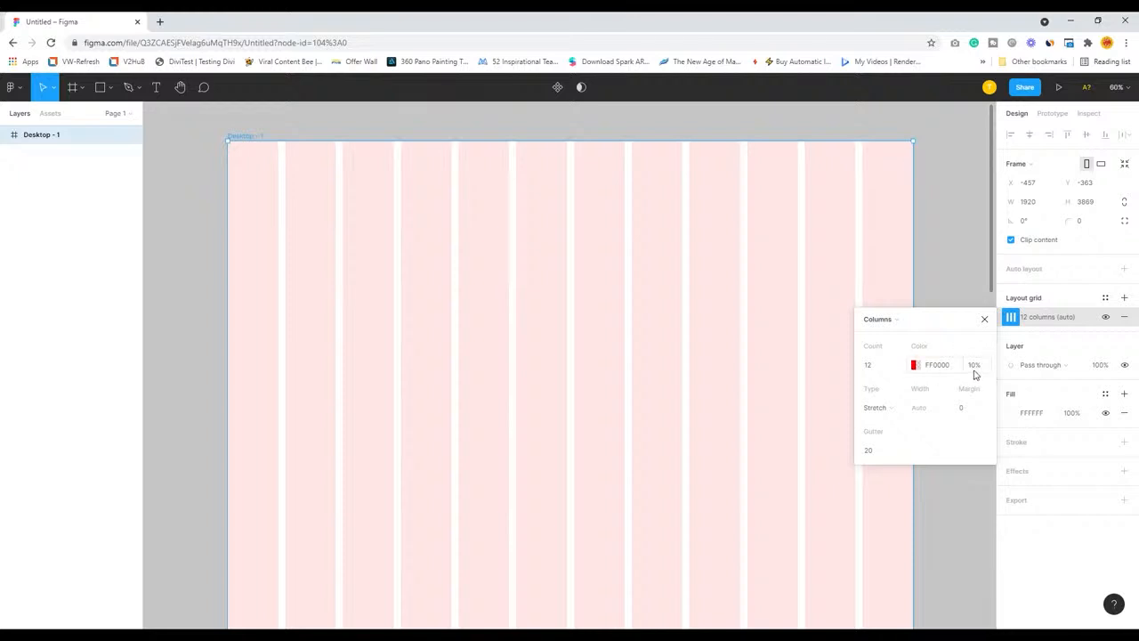
Set the column grid's type to Center with a column width of 70 and a gutter of 30
{"action": "left_click", "coordinate": [875, 411]}
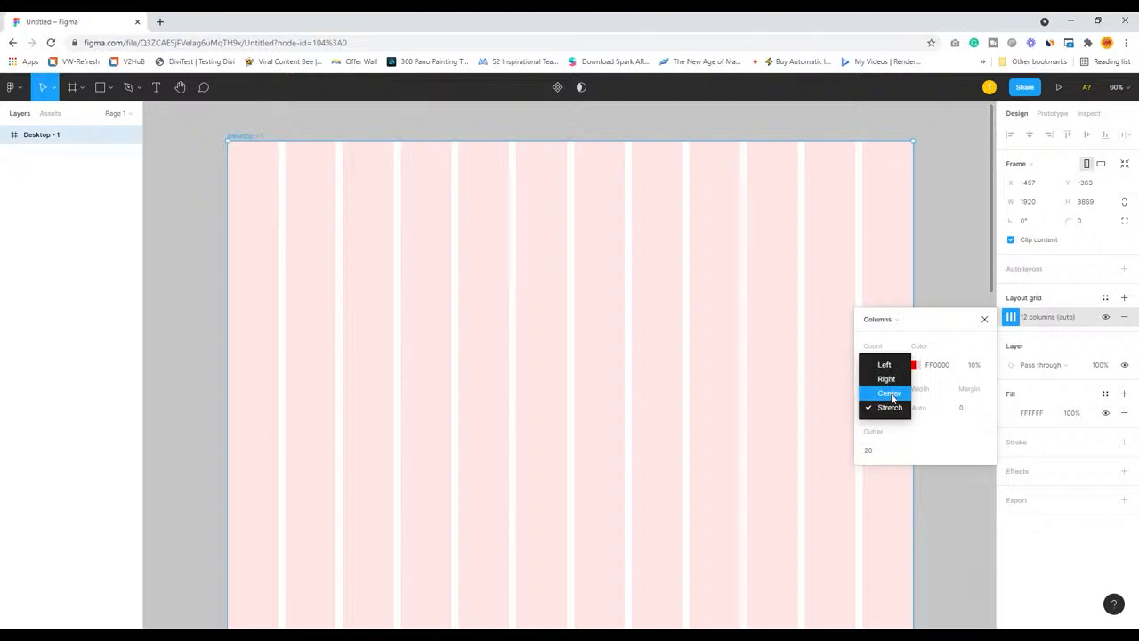
{"action": "left_click", "coordinate": [889, 393]}
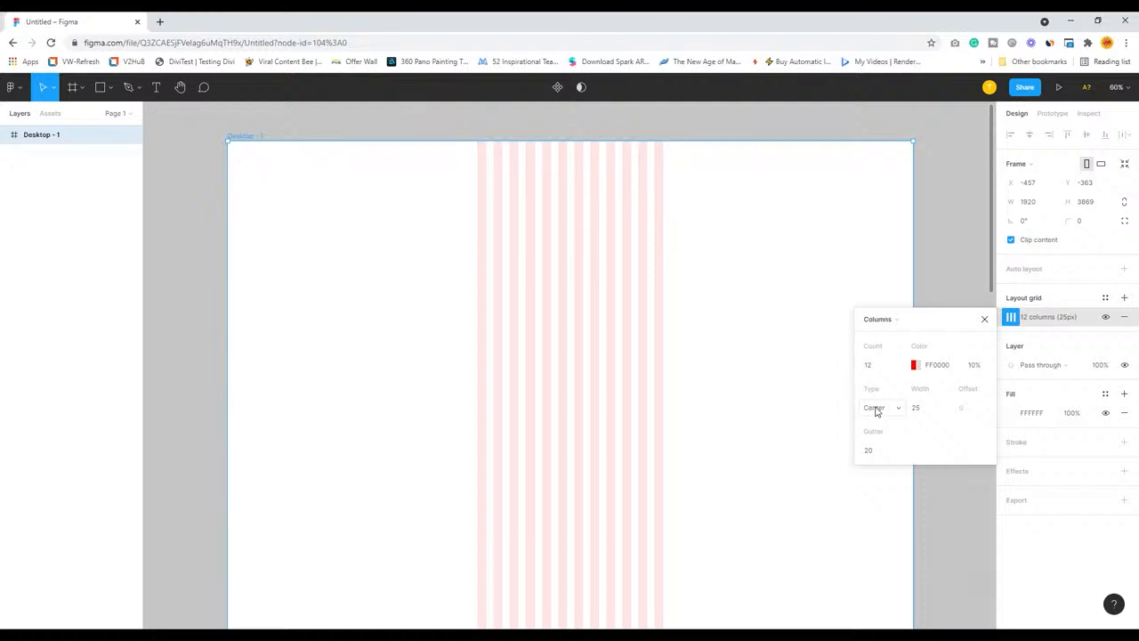
{"action": "left_click", "coordinate": [916, 409]}
{"action": "key", "text": "Return"}
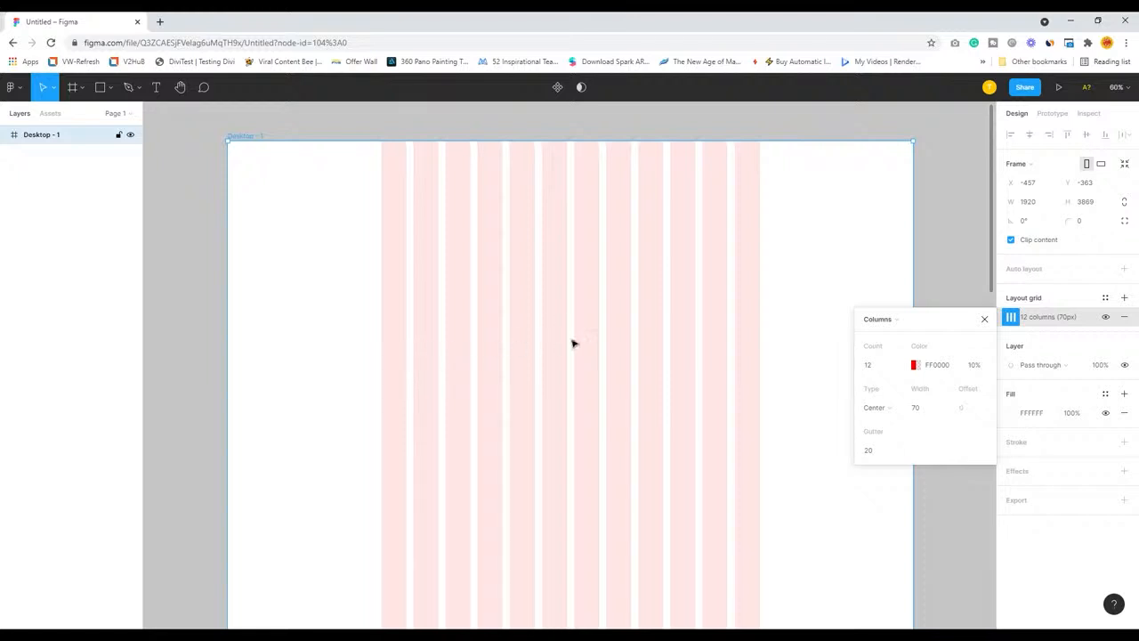
{"action": "left_click", "coordinate": [881, 451]}
{"action": "key", "text": "Return"}
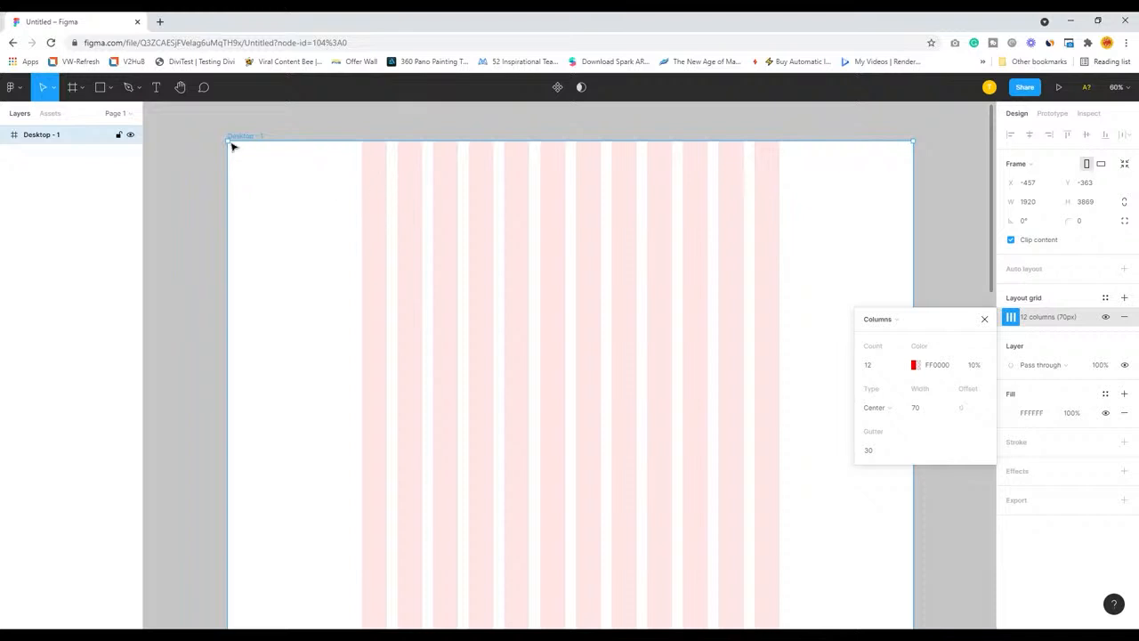
Draw a rectangle about 1170 × 514 spanning all 12 columns, flush with the frame's top edge
{"action": "left_click", "coordinate": [103, 89]}
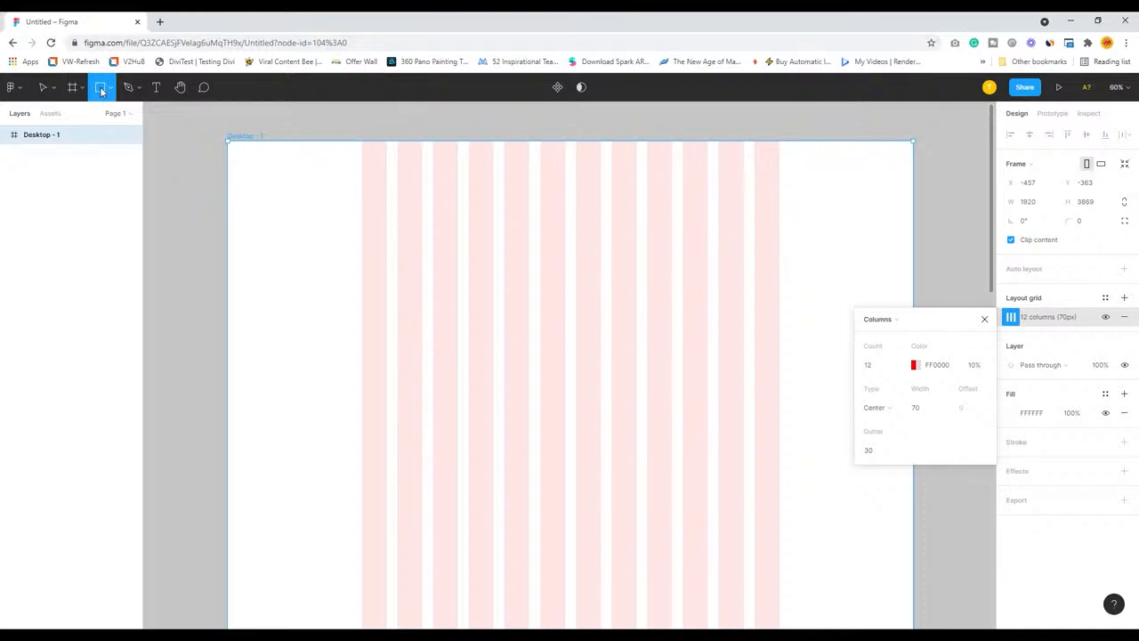
{"action": "left_click_drag", "start_coordinate": [361, 192], "coordinate": [781, 394]}
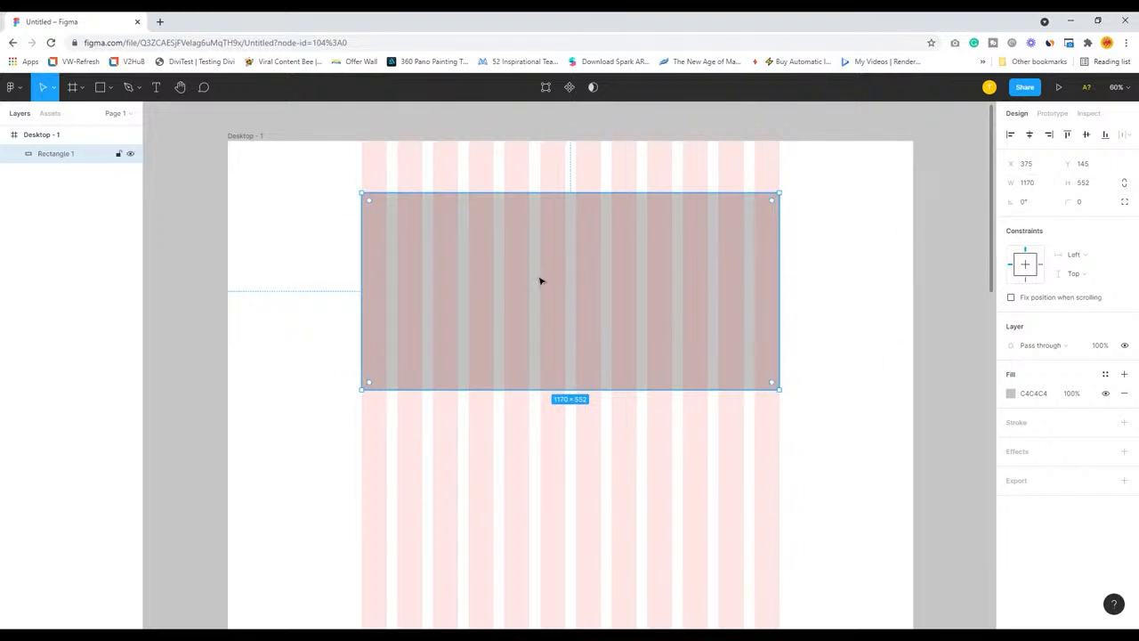
{"action": "left_click_drag", "start_coordinate": [568, 286], "coordinate": [567, 235]}
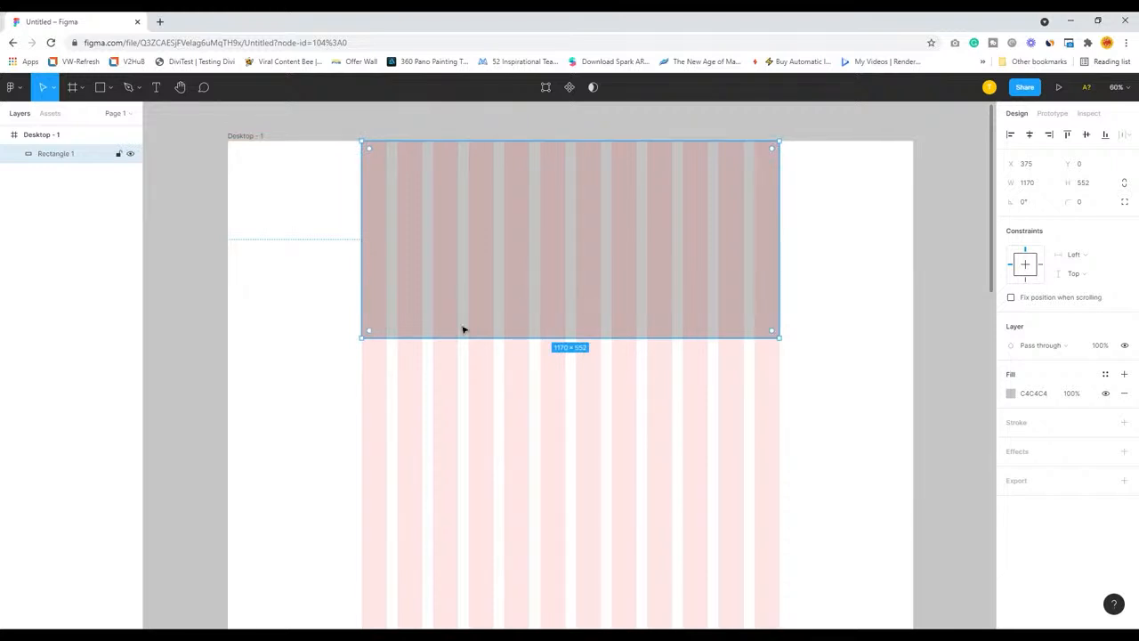
{"action": "mouse_move", "coordinate": [447, 343]}
{"action": "left_mouse_down"}
{"action": "mouse_move", "coordinate": [453, 308]}
{"action": "mouse_move", "coordinate": [453, 333]}
{"action": "left_mouse_up"}
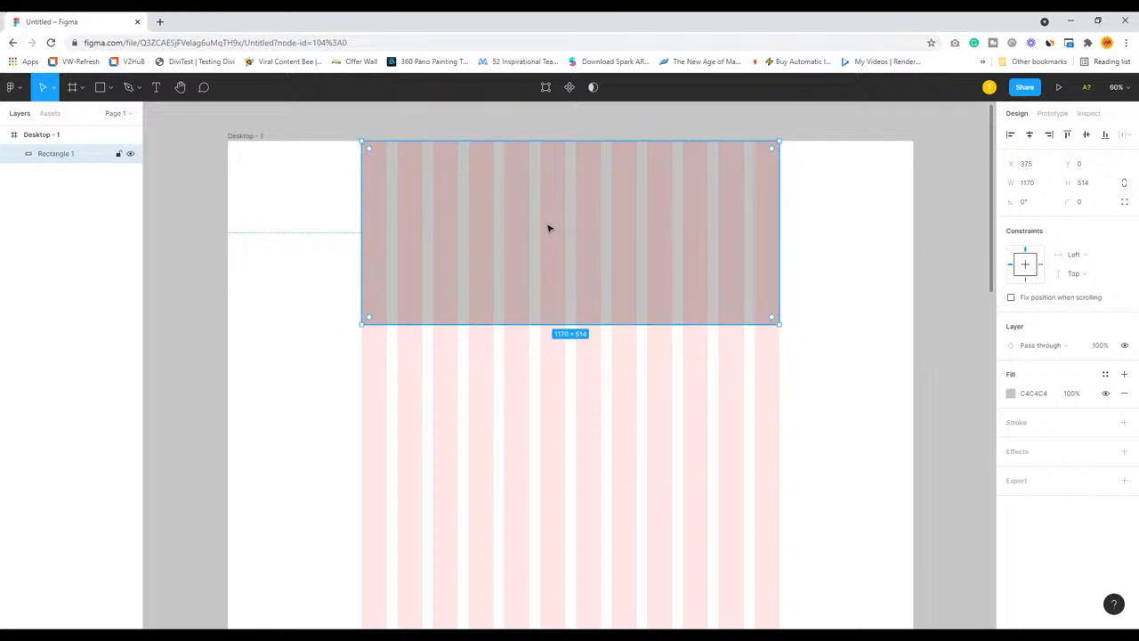
Duplicate the full-width rectangle directly below itself and narrow the copy to the first six columns, 570 × 514
{"action": "left_click_drag", "start_coordinate": [548, 227], "coordinate": [550, 419]}
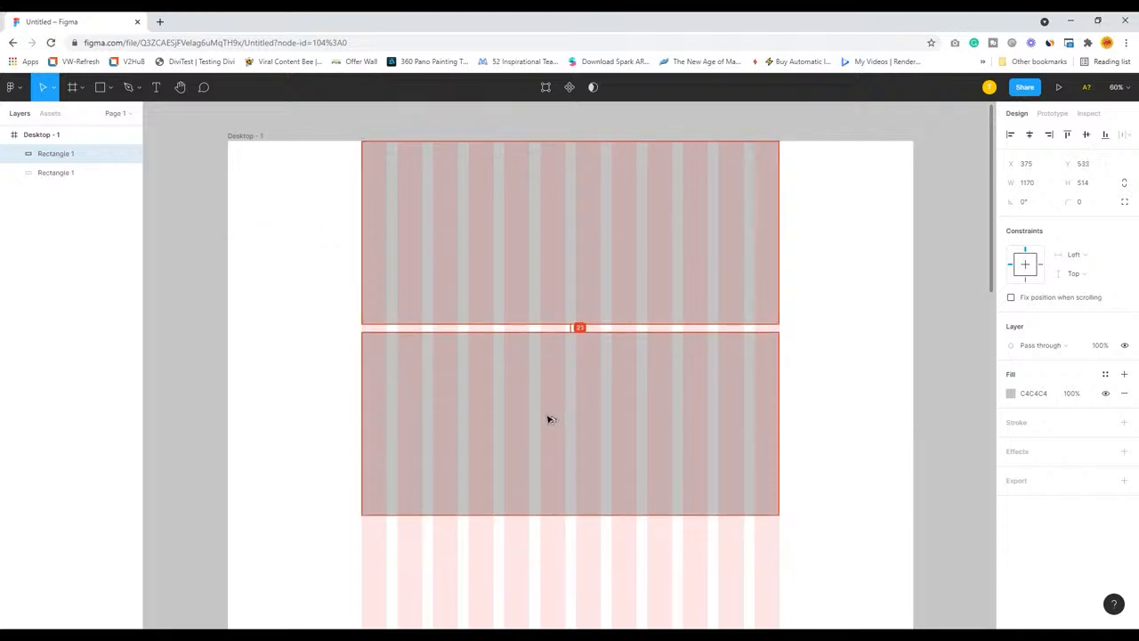
{"action": "left_click_drag", "start_coordinate": [782, 457], "coordinate": [574, 451]}
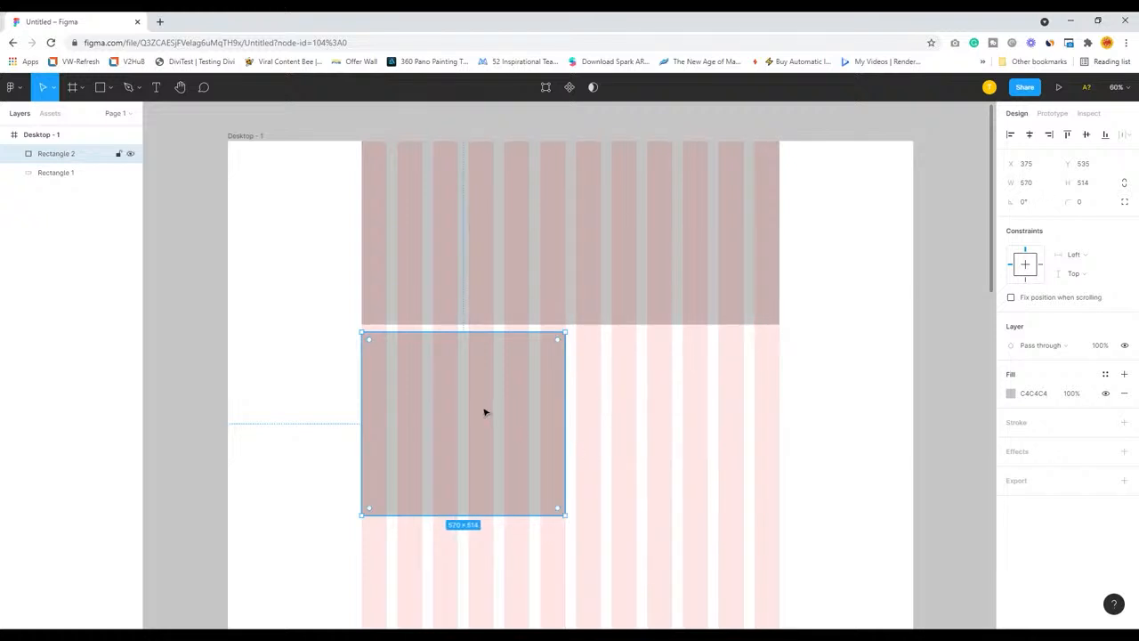
Duplicate the half-width rectangle into the remaining six columns at X 975, level with the original
{"action": "left_click_drag", "start_coordinate": [485, 412], "coordinate": [699, 443]}
{"action": "left_click", "coordinate": [473, 454], "text": "shift"}
{"action": "scroll", "coordinate": [534, 462], "scroll_direction": "down", "scroll_amount": 2}
{"action": "left_click", "coordinate": [497, 450], "text": "shift"}
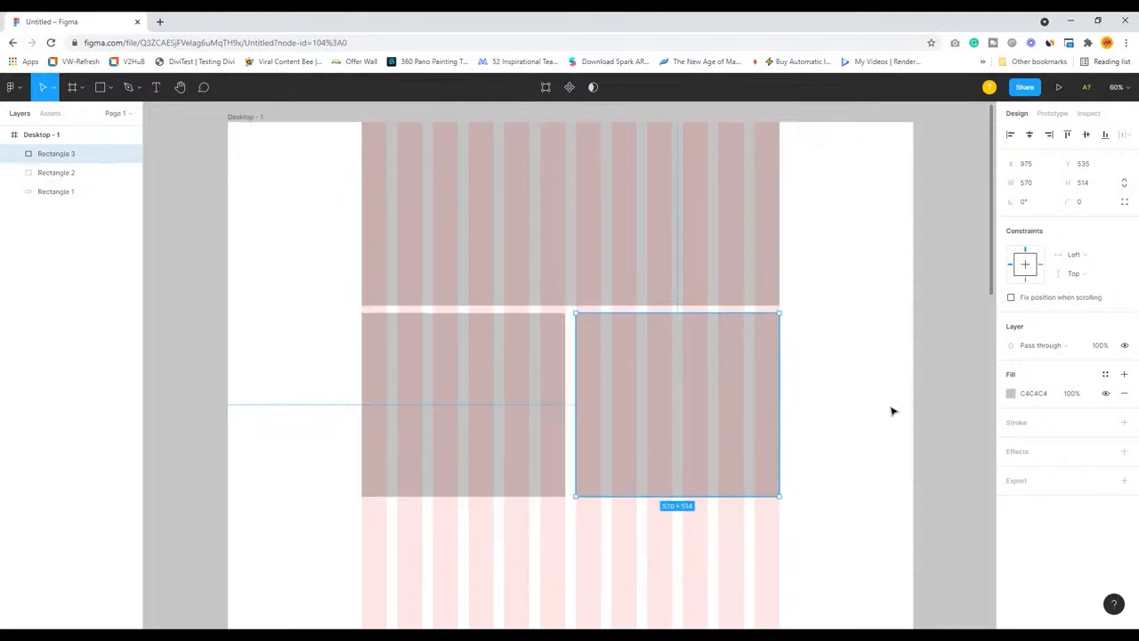
{"action": "left_click", "coordinate": [856, 395]}
Duplicate the left half-width rectangle directly below itself, at X 375, Y 1070
{"action": "scroll", "coordinate": [833, 386], "scroll_direction": "down", "scroll_amount": 3}
{"action": "left_click", "coordinate": [525, 271]}
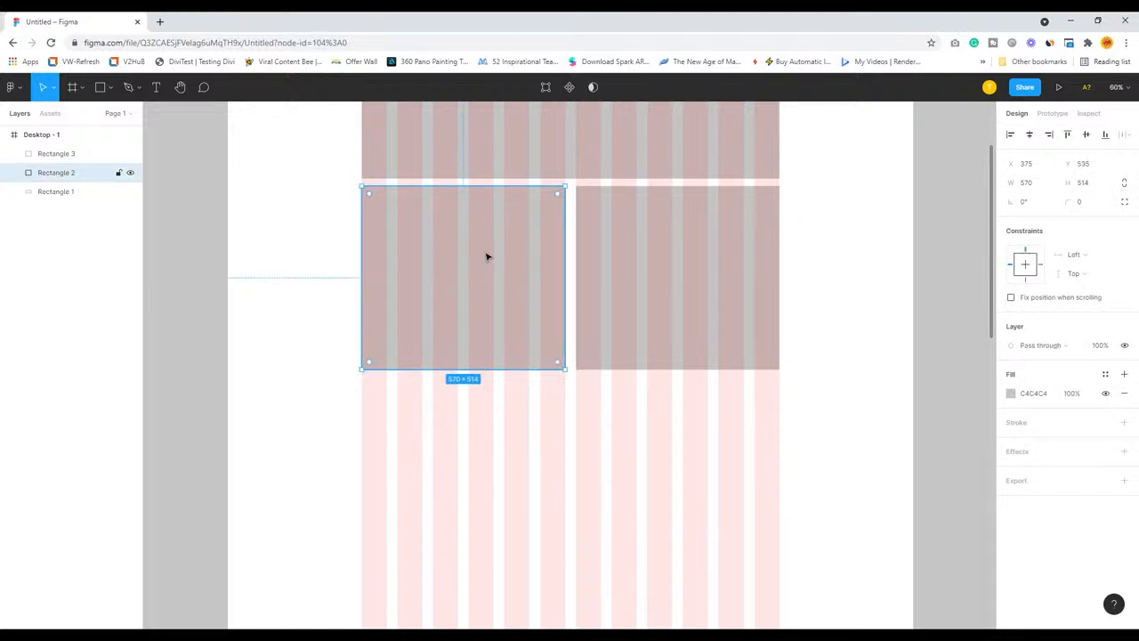
{"action": "left_click_drag", "start_coordinate": [488, 257], "coordinate": [491, 449]}
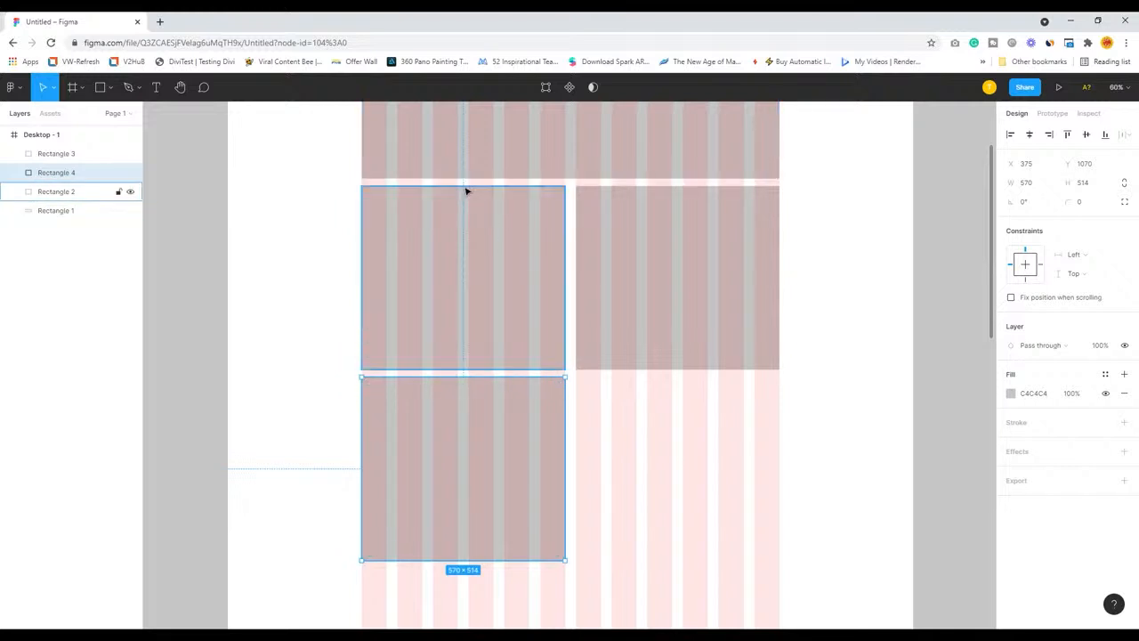
{"action": "scroll", "coordinate": [674, 442], "scroll_direction": "up", "scroll_amount": 2}
{"action": "scroll", "coordinate": [673, 442], "scroll_direction": "up", "scroll_amount": 1}
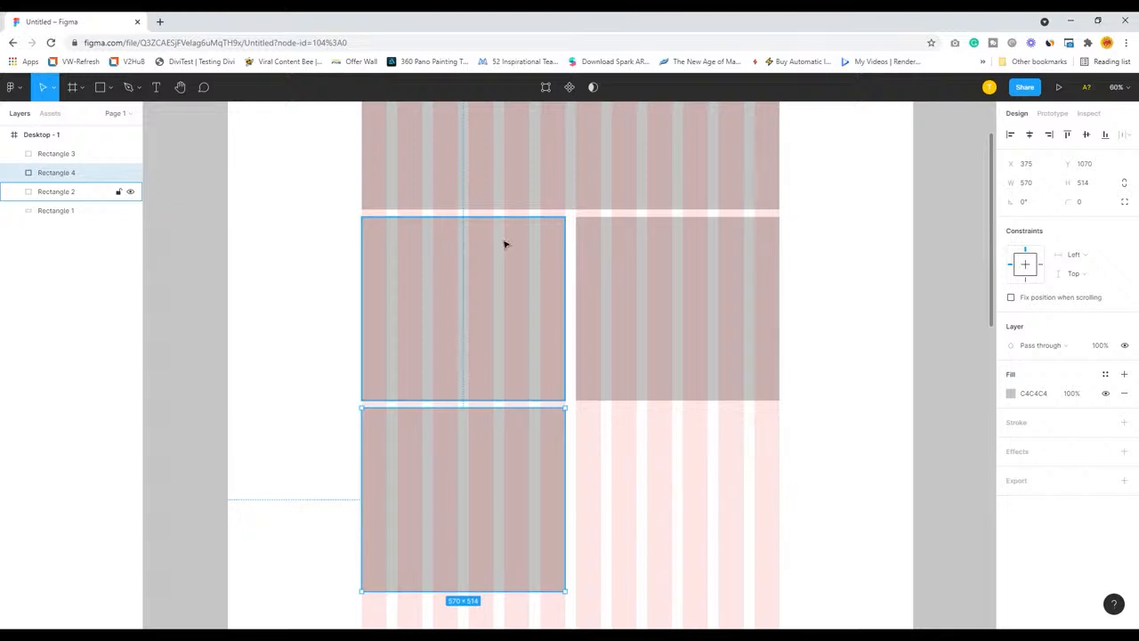
{"action": "left_click", "coordinate": [614, 251], "text": "shift"}
{"action": "left_click_drag", "start_coordinate": [494, 256], "coordinate": [495, 255]}
{"action": "left_click", "coordinate": [607, 246]}
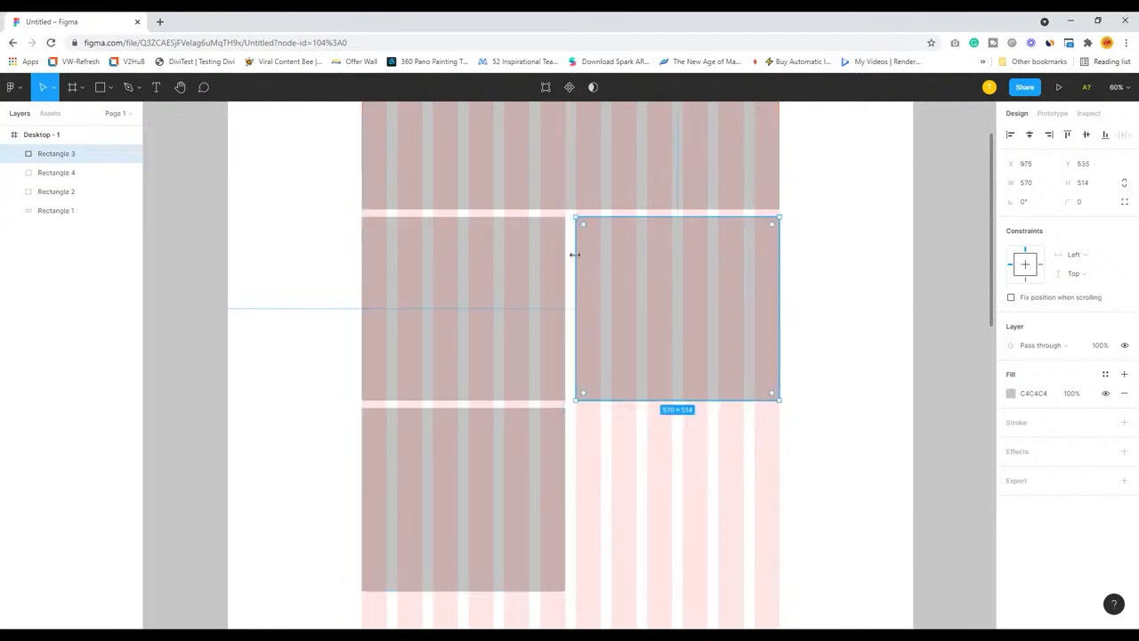
{"action": "left_click", "coordinate": [501, 251], "text": "shift"}
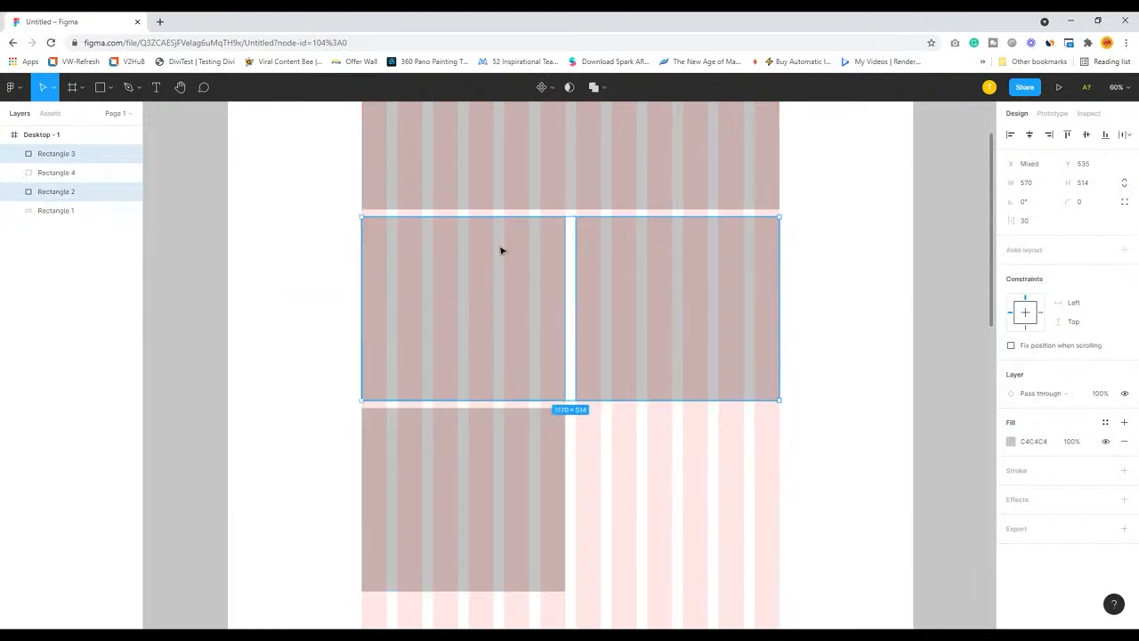
{"action": "left_click_drag", "start_coordinate": [501, 251], "coordinate": [502, 250]}
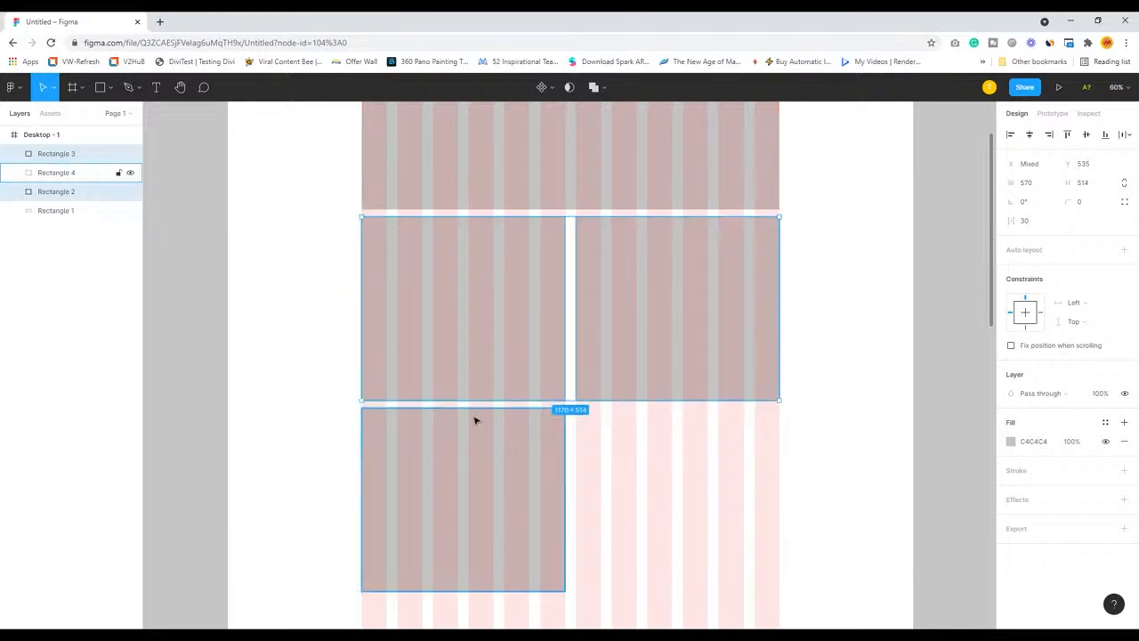
Even out the row gaps by moving the side-by-side pair to Y 542 and the lower half-width rectangle to Y 1084
{"action": "left_click", "coordinate": [474, 423]}
{"action": "left_click_drag", "start_coordinate": [474, 424], "coordinate": [475, 422]}
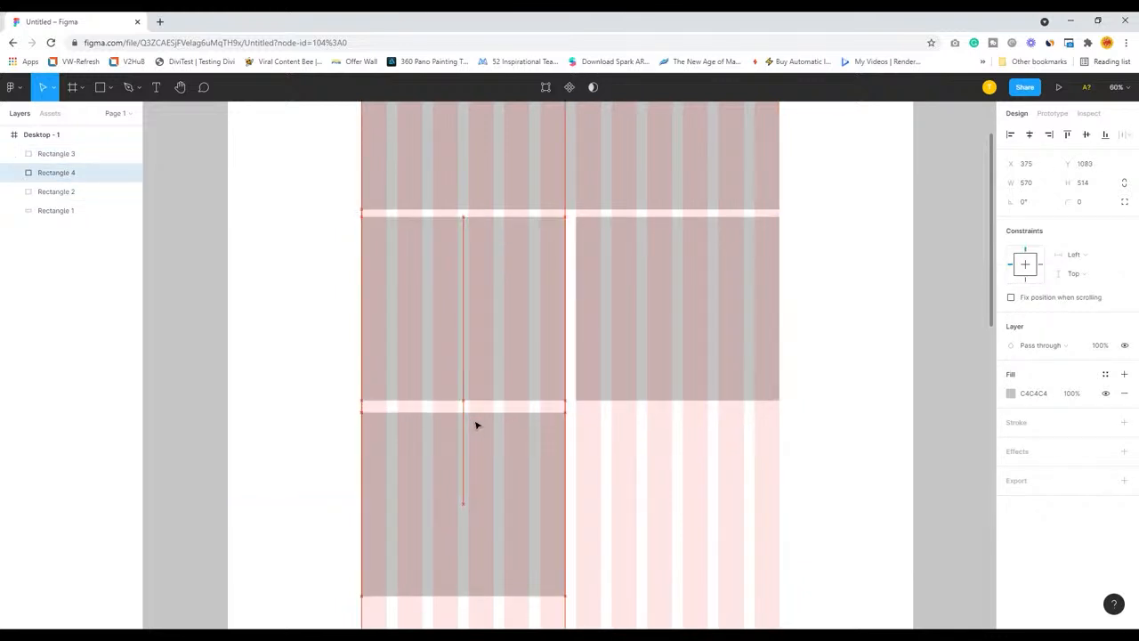
{"action": "left_click", "coordinate": [487, 323]}
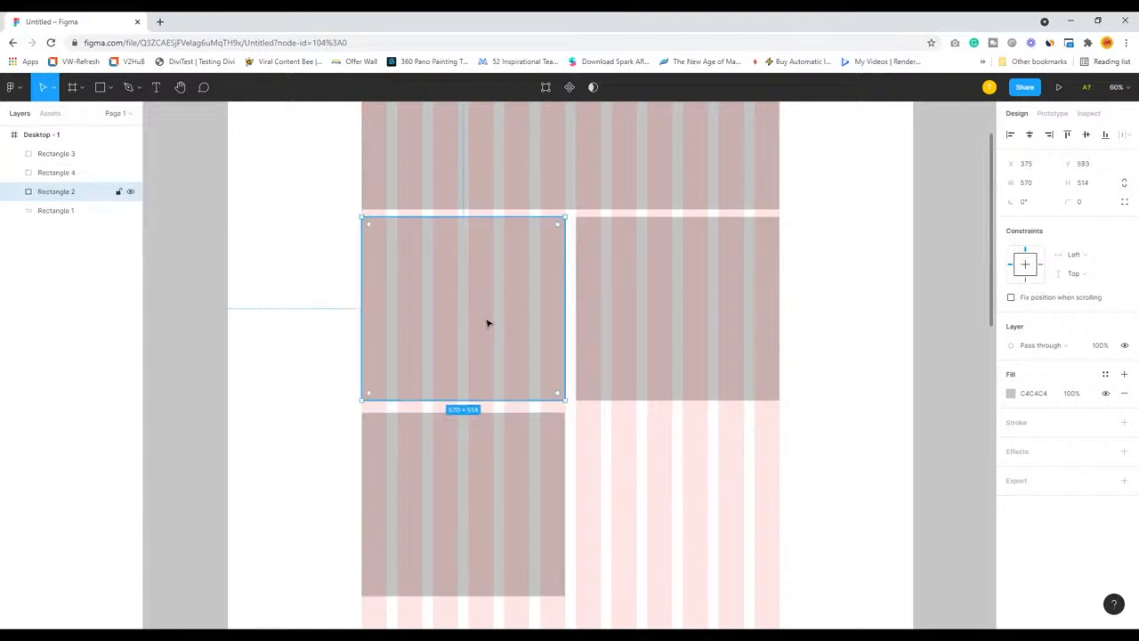
{"action": "left_click", "coordinate": [648, 323], "text": "shift"}
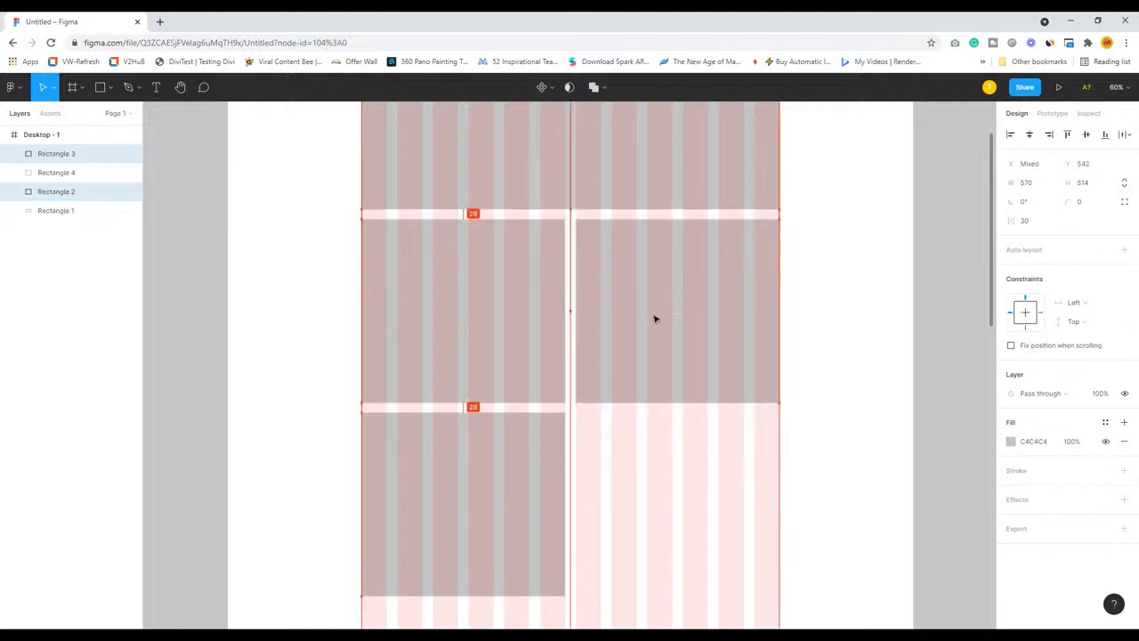
{"action": "key", "text": "shift+Down"}
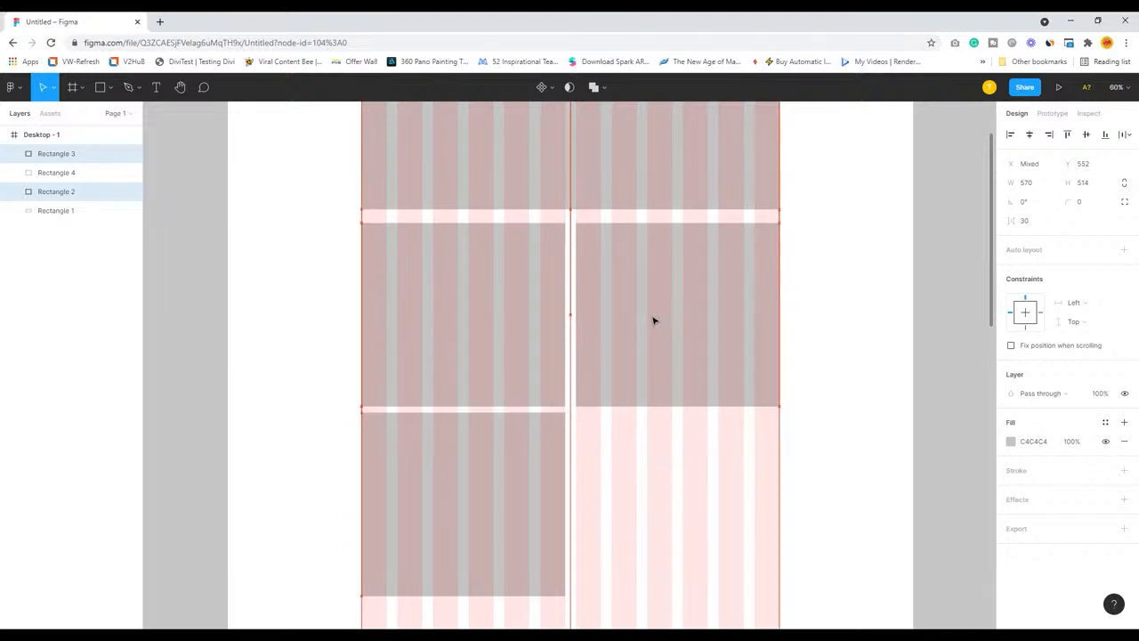
{"action": "key", "text": "shift+Up"}
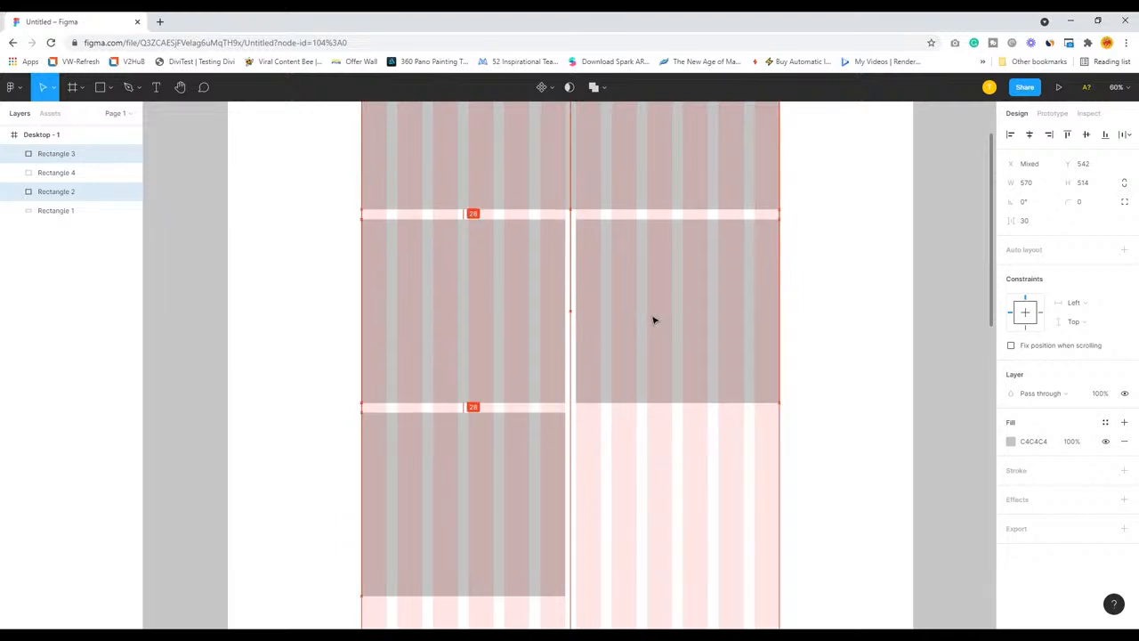
{"action": "left_click", "coordinate": [486, 432]}
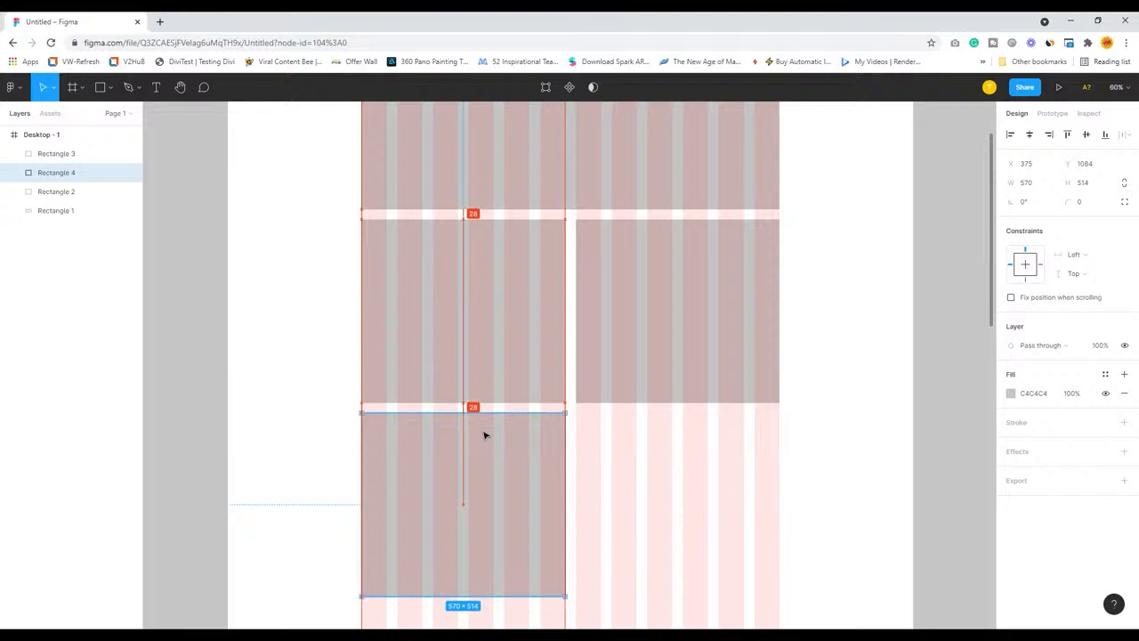
Widen the lower half-width rectangle to span all 12 columns, 1170 wide
{"action": "left_click", "coordinate": [816, 354]}
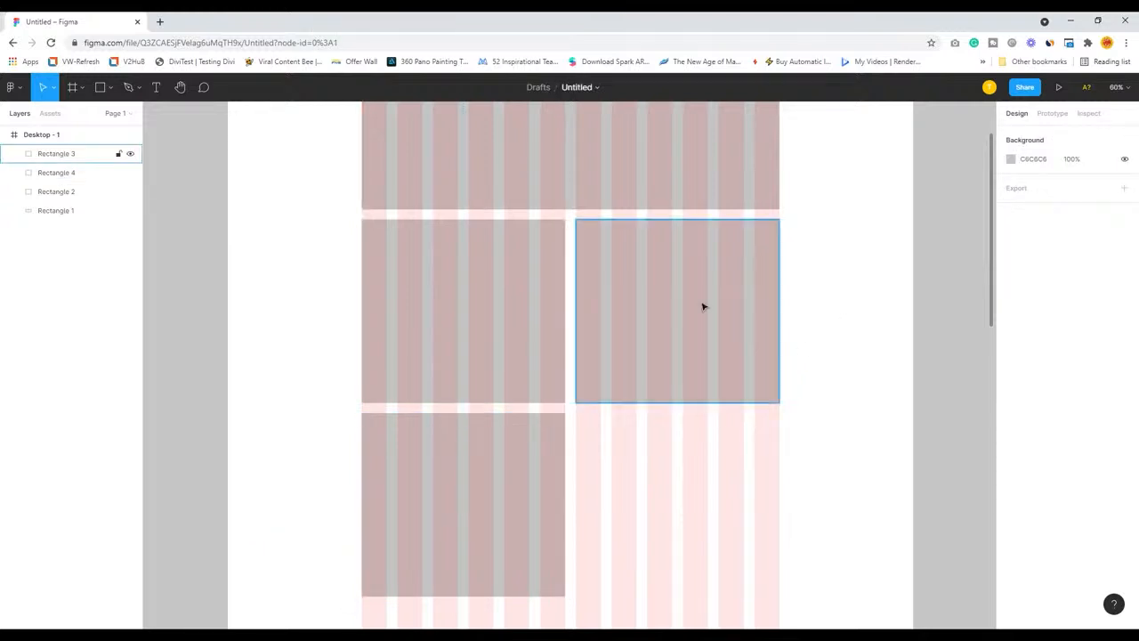
{"action": "left_click", "coordinate": [567, 495]}
{"action": "left_click_drag", "start_coordinate": [570, 509], "coordinate": [785, 537]}
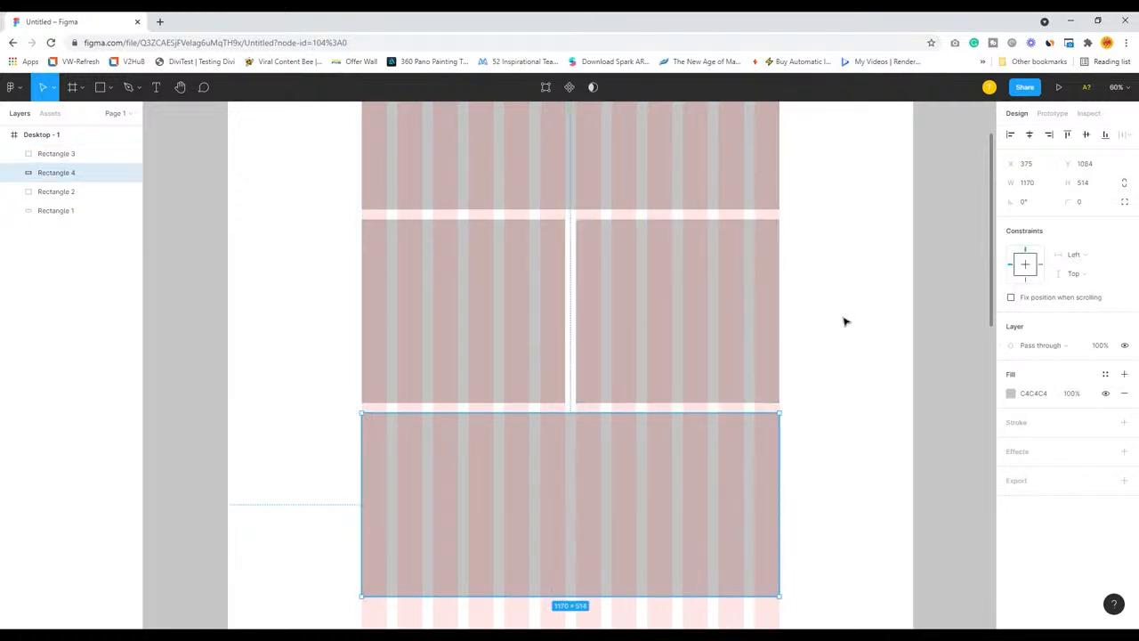
Duplicate the lower full-width rectangle beneath itself, at X 375, Y 1621
{"action": "scroll", "coordinate": [845, 322], "scroll_direction": "down", "scroll_amount": 10}
{"action": "scroll", "coordinate": [858, 445], "scroll_direction": "up", "scroll_amount": 3}
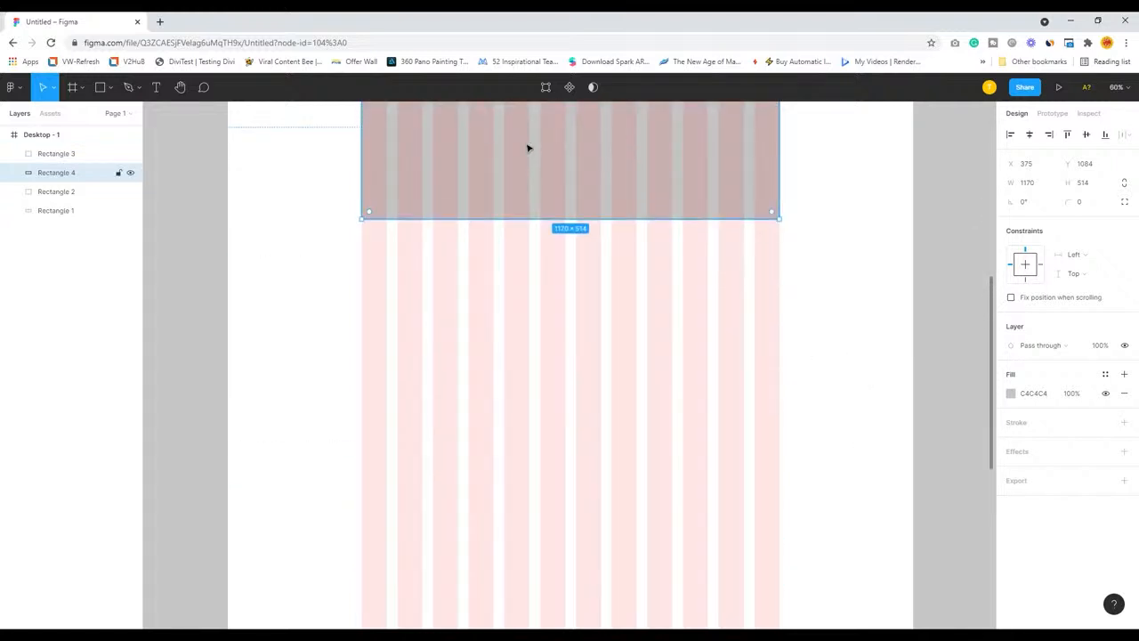
{"action": "left_click_drag", "start_coordinate": [528, 148], "coordinate": [530, 339]}
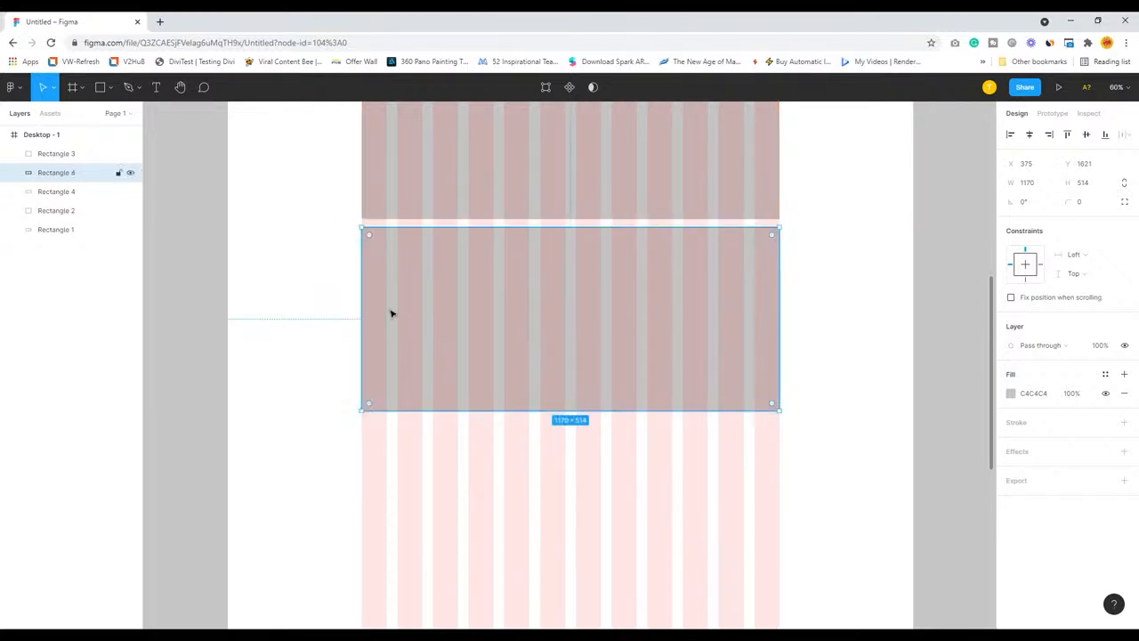
Resize the bottom rectangle to about 770 × 498 so it spans the eight central columns, leaving two columns free on each side
{"action": "left_click_drag", "start_coordinate": [364, 309], "coordinate": [425, 320]}
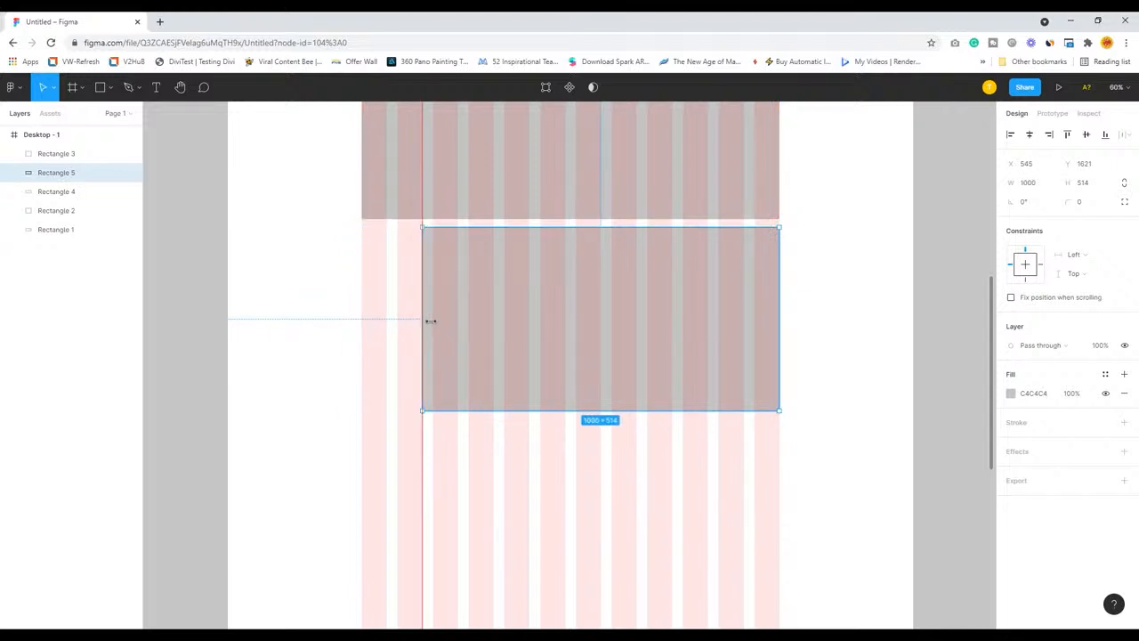
{"action": "left_click_drag", "start_coordinate": [783, 323], "coordinate": [714, 328]}
{"action": "left_click_drag", "start_coordinate": [424, 323], "coordinate": [436, 323]}
{"action": "left_click_drag", "start_coordinate": [580, 419], "coordinate": [582, 406]}
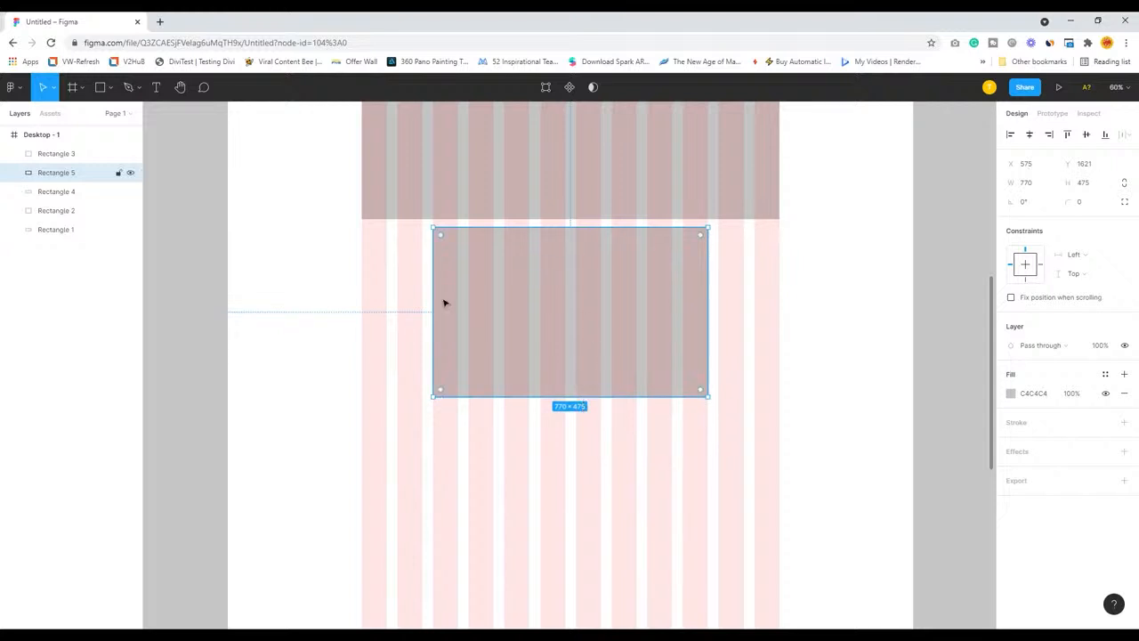
{"action": "scroll", "coordinate": [625, 383], "scroll_direction": "up", "scroll_amount": 3}
{"action": "scroll", "coordinate": [626, 383], "scroll_direction": "down", "scroll_amount": 1}
{"action": "scroll", "coordinate": [625, 384], "scroll_direction": "down", "scroll_amount": 1}
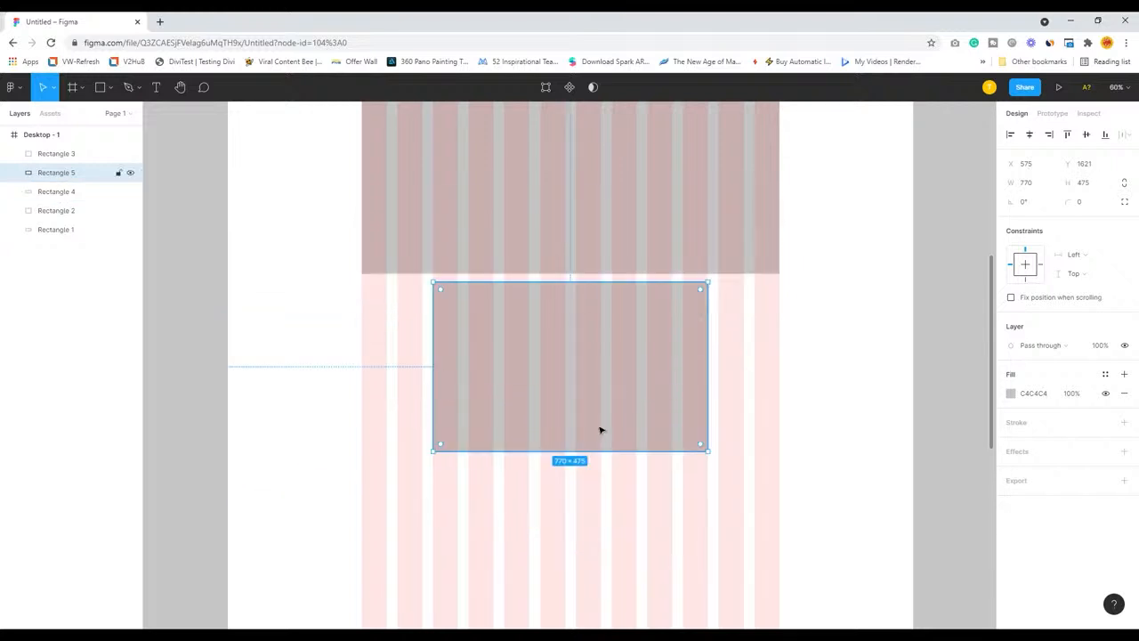
{"action": "left_click_drag", "start_coordinate": [583, 454], "coordinate": [583, 473]}
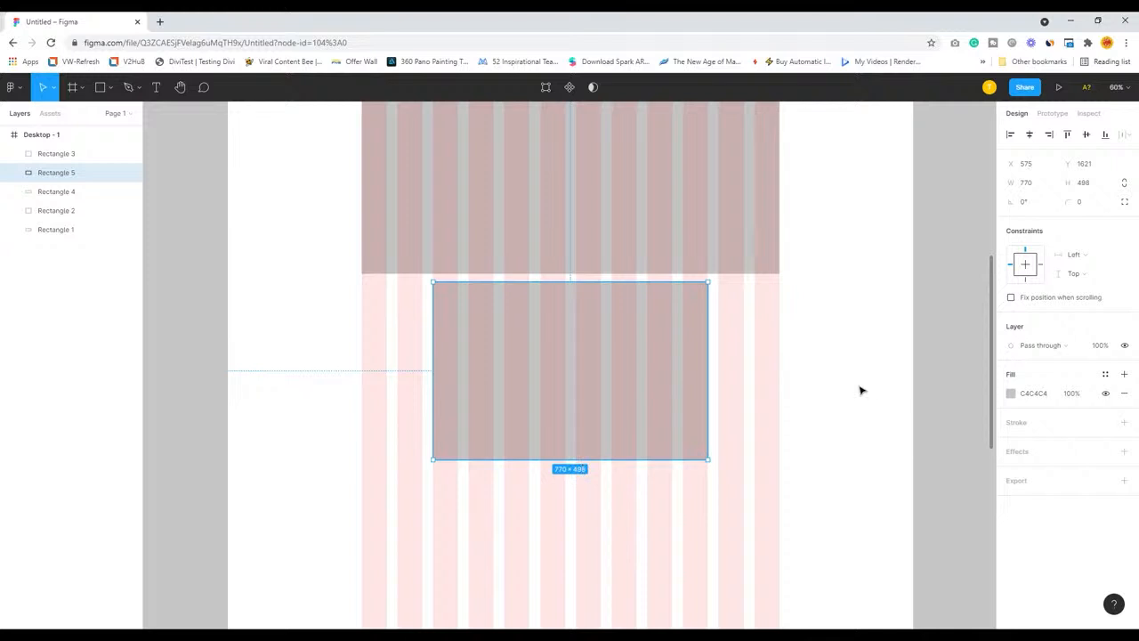
Examine the overall block layout of the frame against the 12-column grid at different zoom levels
{"action": "scroll", "coordinate": [860, 390], "scroll_direction": "down", "scroll_amount": 5}
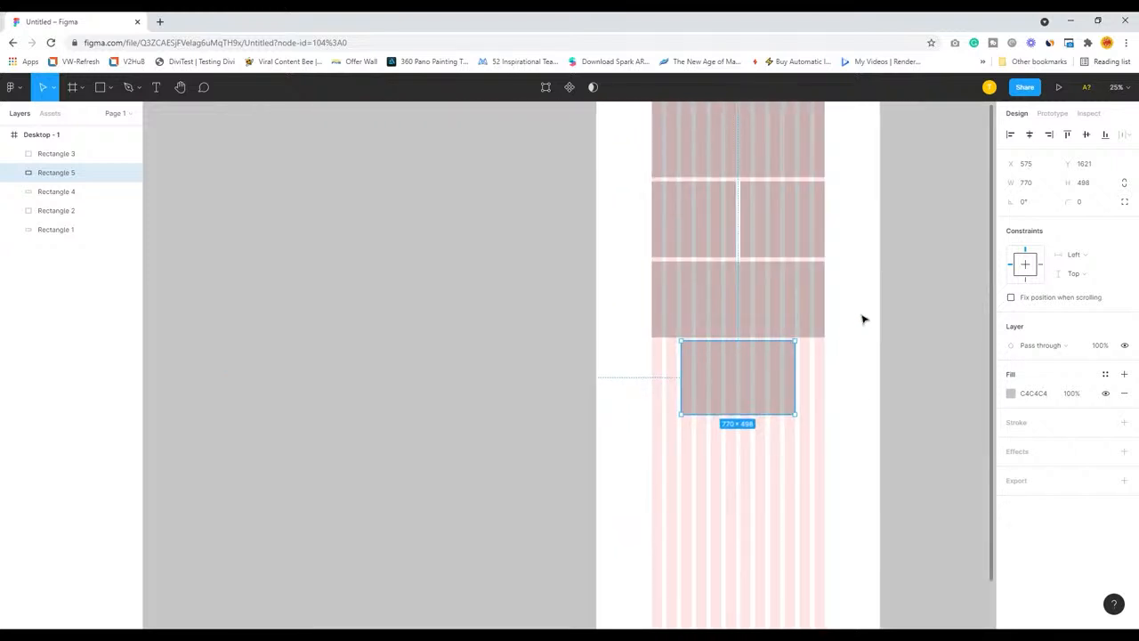
{"action": "left_click_drag", "start_coordinate": [862, 297], "coordinate": [684, 364]}
{"action": "left_click", "coordinate": [806, 377]}
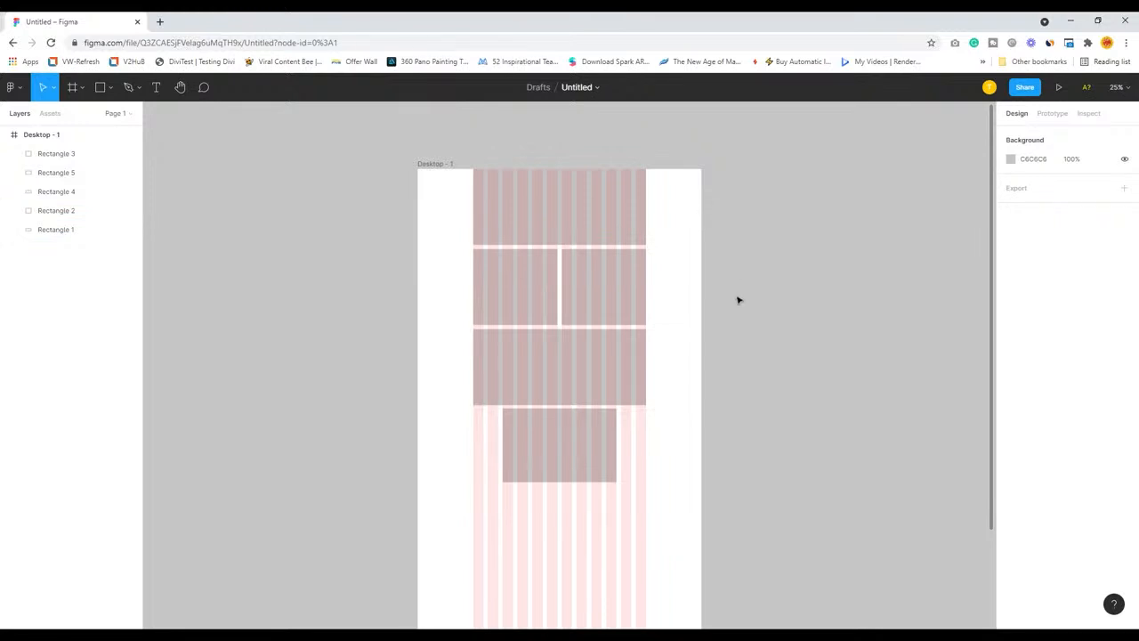
{"action": "left_click_drag", "start_coordinate": [697, 329], "coordinate": [691, 277]}
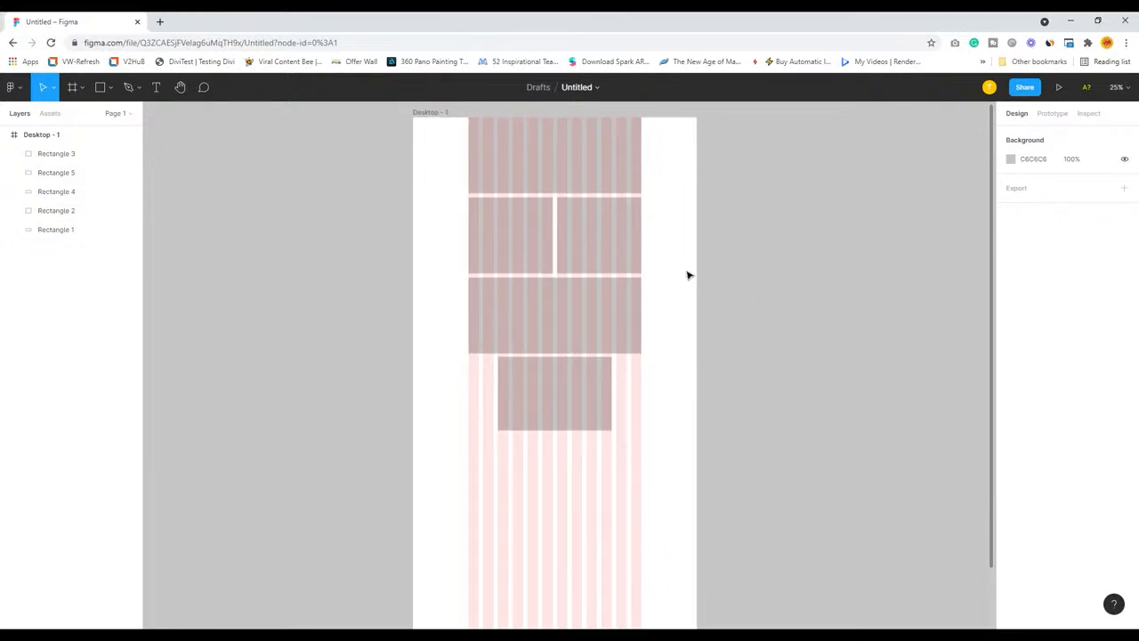
{"action": "scroll", "coordinate": [684, 300], "scroll_direction": "up", "scroll_amount": 5}
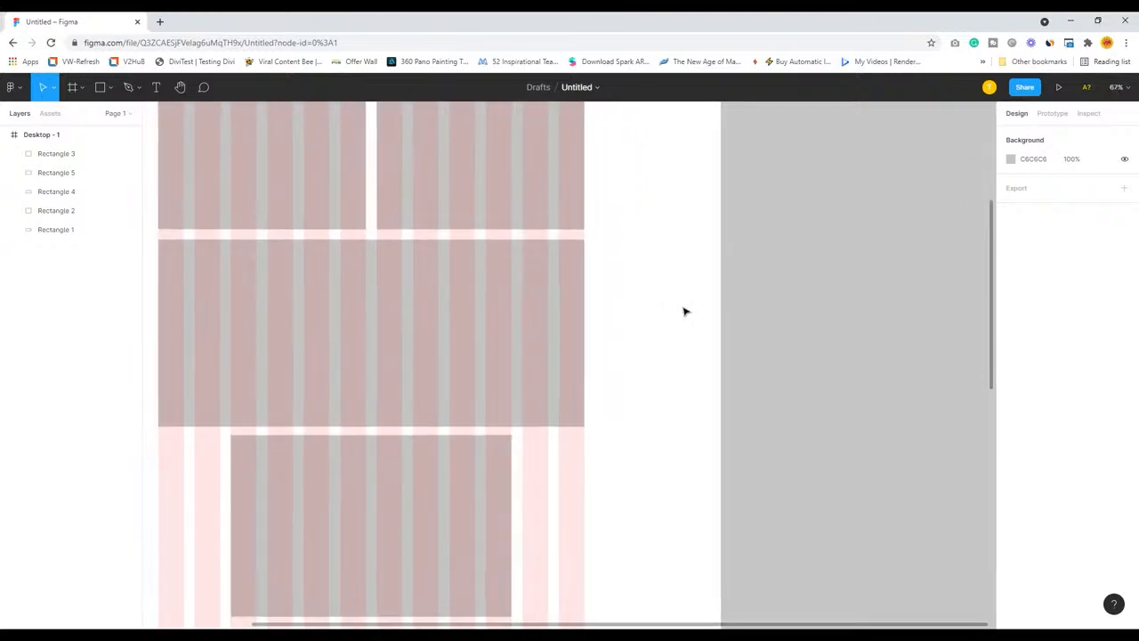
{"action": "scroll", "coordinate": [684, 311], "scroll_direction": "down", "scroll_amount": 3}
{"action": "scroll", "coordinate": [684, 312], "scroll_direction": "up", "scroll_amount": 1}
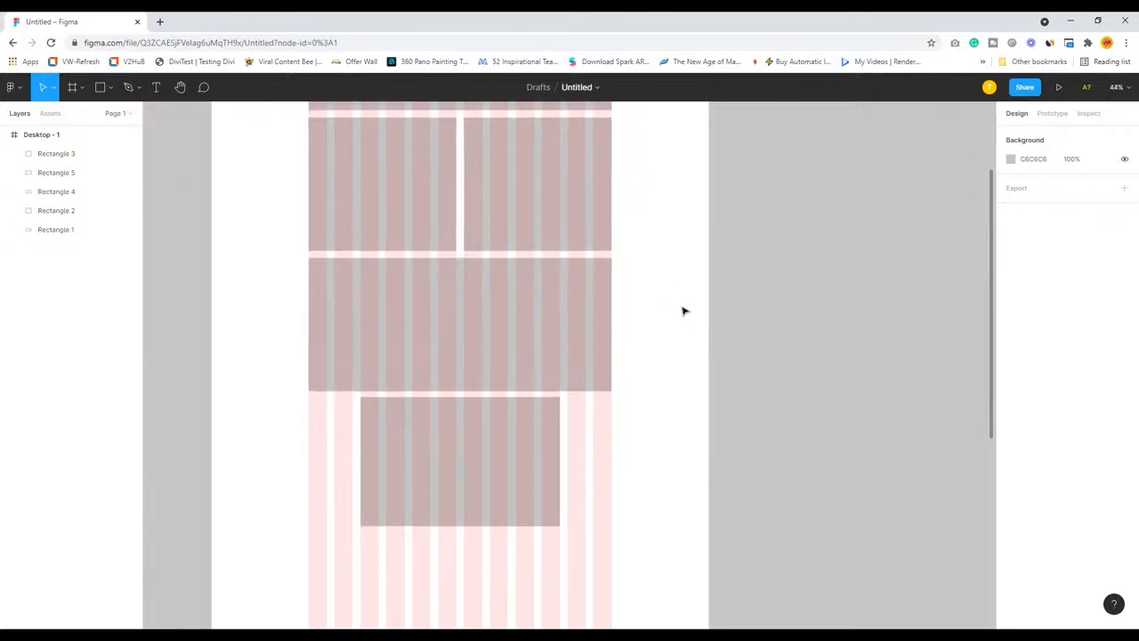
{"action": "left_click_drag", "start_coordinate": [650, 265], "coordinate": [762, 379]}
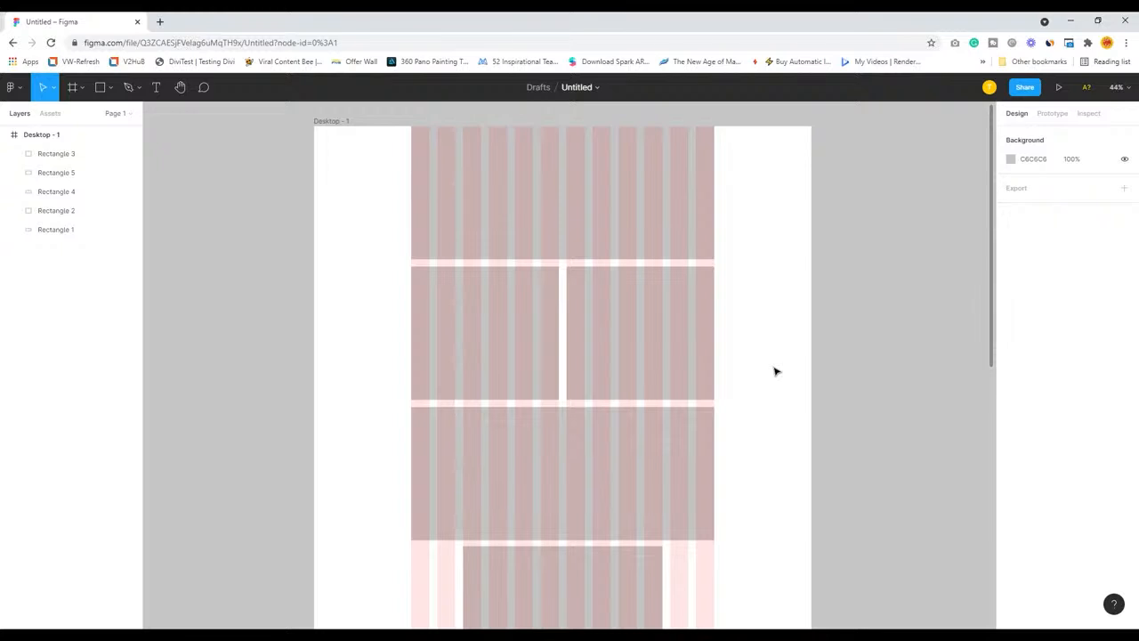
Show the rulers and add two horizontal guides to the frame, one at the top rectangle's lower edge and one slightly below it
{"action": "key", "text": "shift+r"}
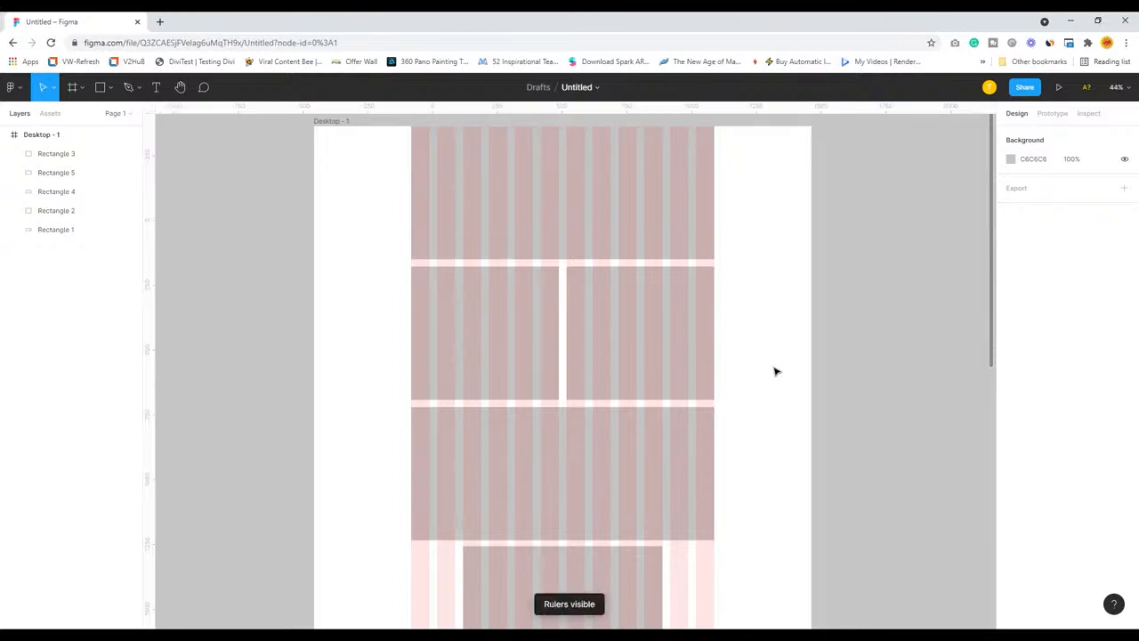
{"action": "left_click", "coordinate": [527, 142]}
{"action": "key", "text": "Escape"}
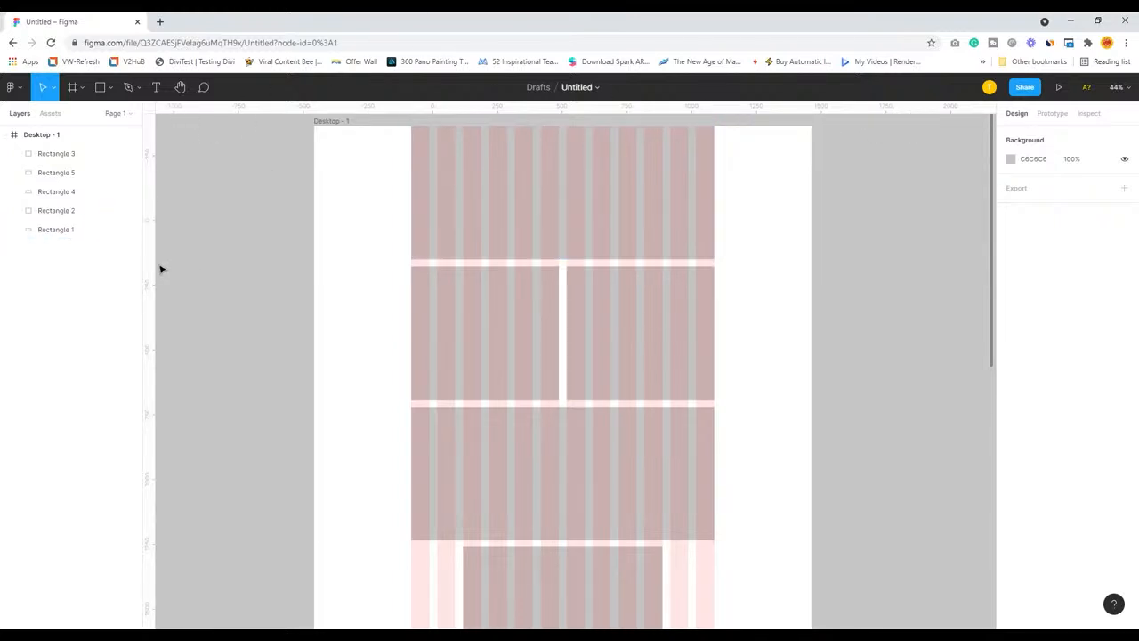
{"action": "left_click_drag", "start_coordinate": [376, 116], "coordinate": [342, 279]}
{"action": "left_click", "coordinate": [483, 315]}
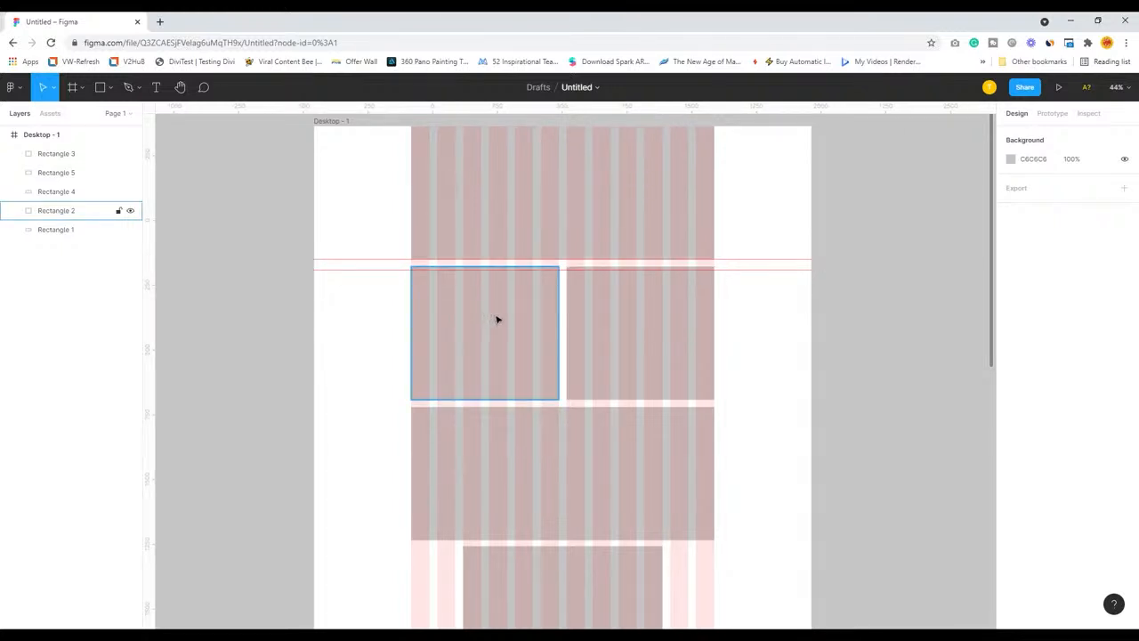
Move both half-width rectangles together down to the lower guide, at Y 555
{"action": "left_click", "coordinate": [621, 323]}
{"action": "left_click", "coordinate": [506, 313], "text": "shift"}
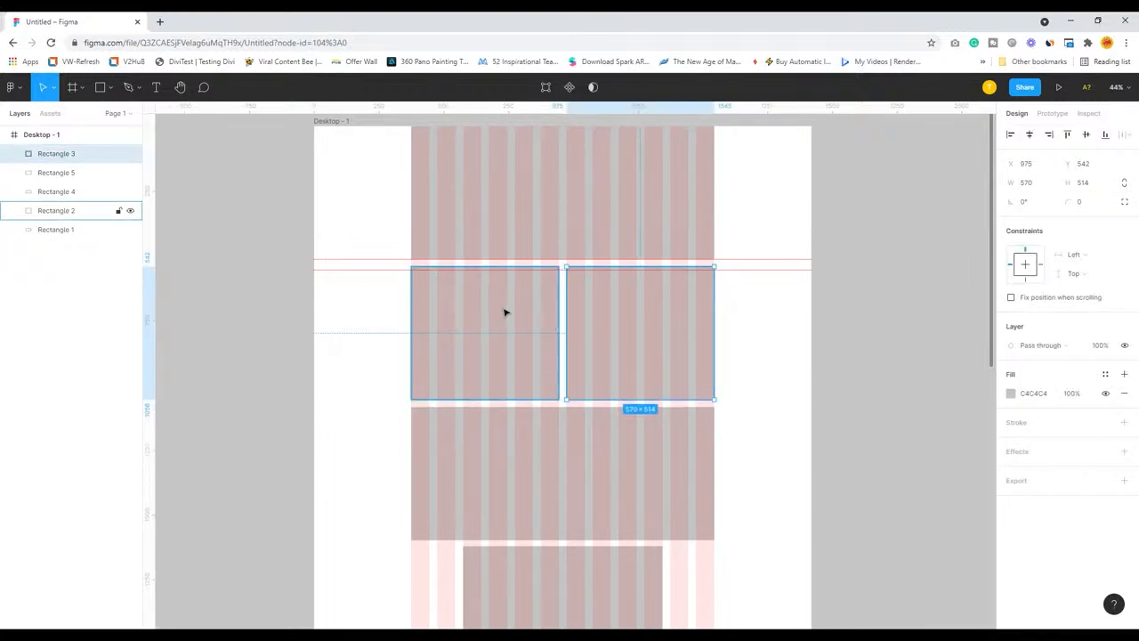
{"action": "mouse_move", "coordinate": [510, 308]}
{"action": "left_mouse_down"}
{"action": "mouse_move", "coordinate": [510, 318]}
{"action": "mouse_move", "coordinate": [511, 307]}
{"action": "left_mouse_up"}
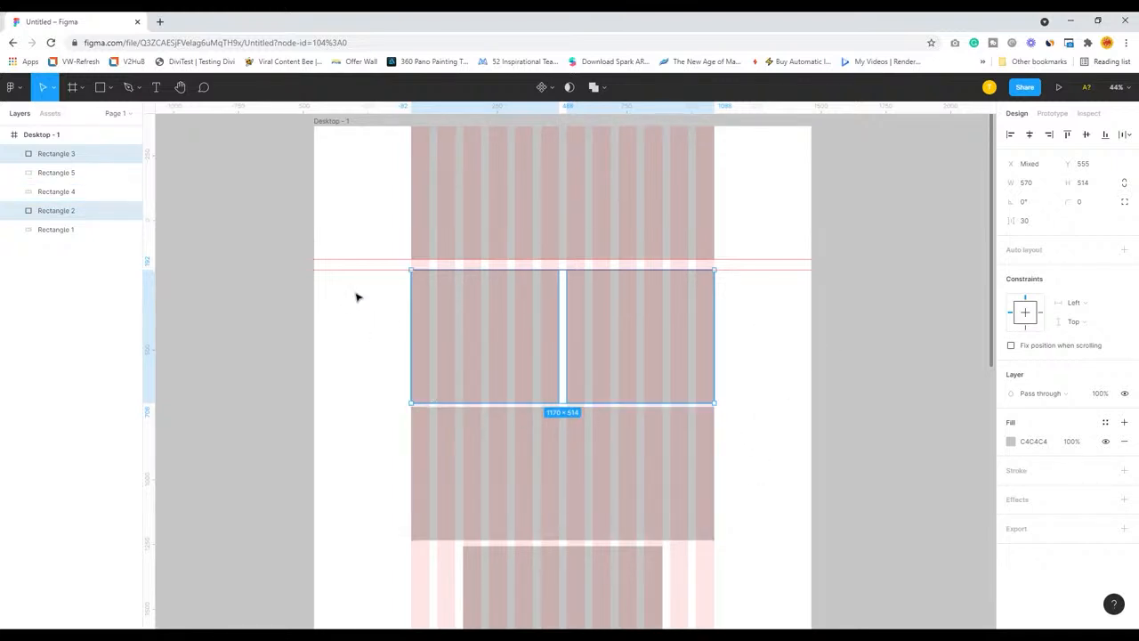
{"action": "mouse_move", "coordinate": [360, 280]}
{"action": "left_mouse_down"}
{"action": "mouse_move", "coordinate": [364, 340]}
{"action": "mouse_move", "coordinate": [372, 275]}
{"action": "left_mouse_up"}
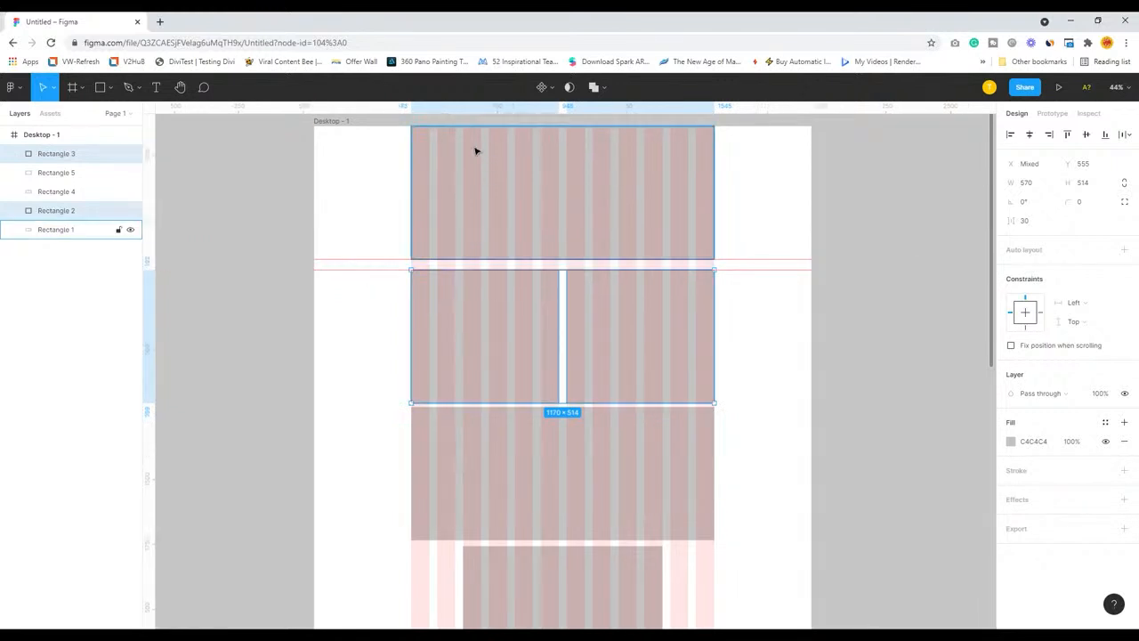
Add two more horizontal guides to the frame, one at the half-width rectangles' lower edge and one slightly below it
{"action": "left_click_drag", "start_coordinate": [436, 116], "coordinate": [431, 403]}
{"action": "left_click_drag", "start_coordinate": [452, 116], "coordinate": [431, 419]}
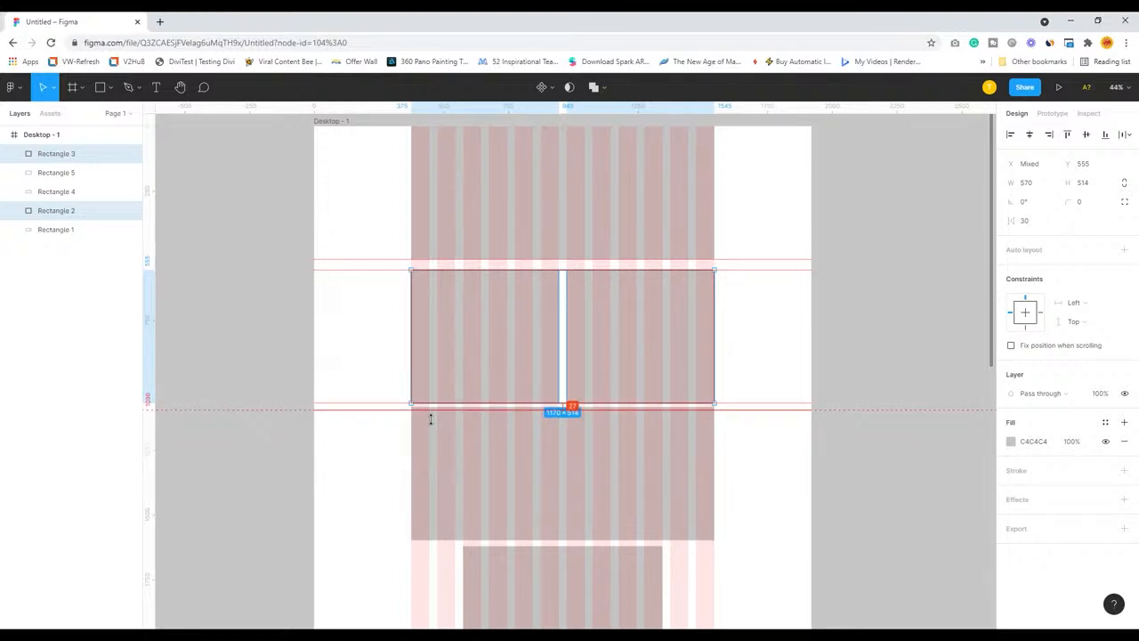
{"action": "left_click_drag", "start_coordinate": [431, 419], "coordinate": [431, 419]}
Widen the gap between the two lower guides and align the lower full-width rectangle's upper edge at Y 1110, with a height of 502
{"action": "left_click", "coordinate": [508, 330]}
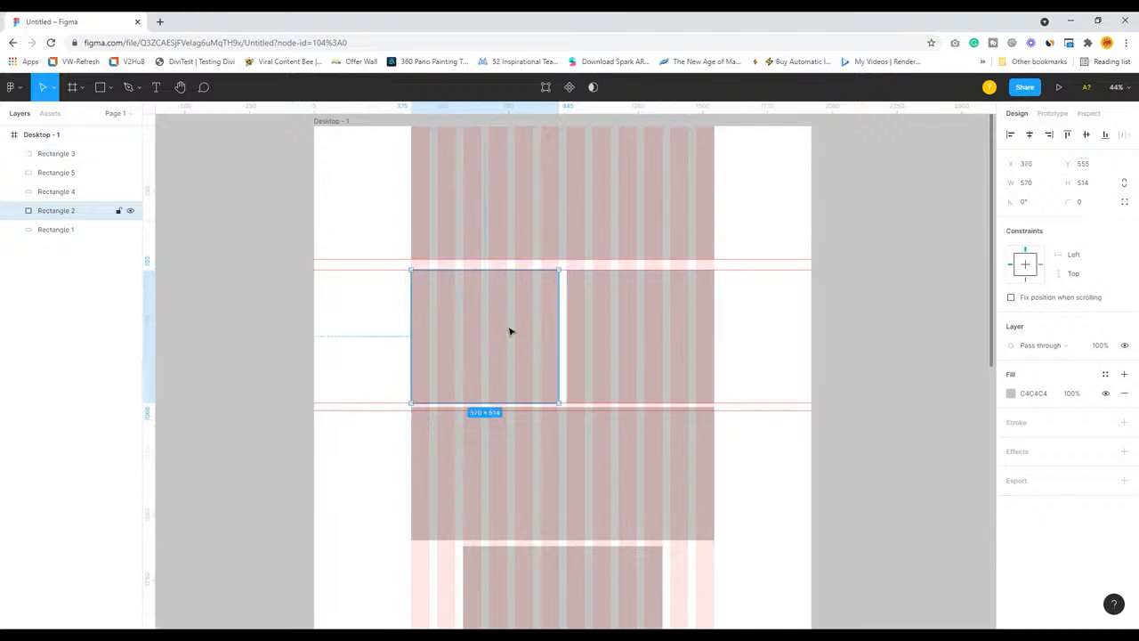
{"action": "left_click", "coordinate": [491, 469]}
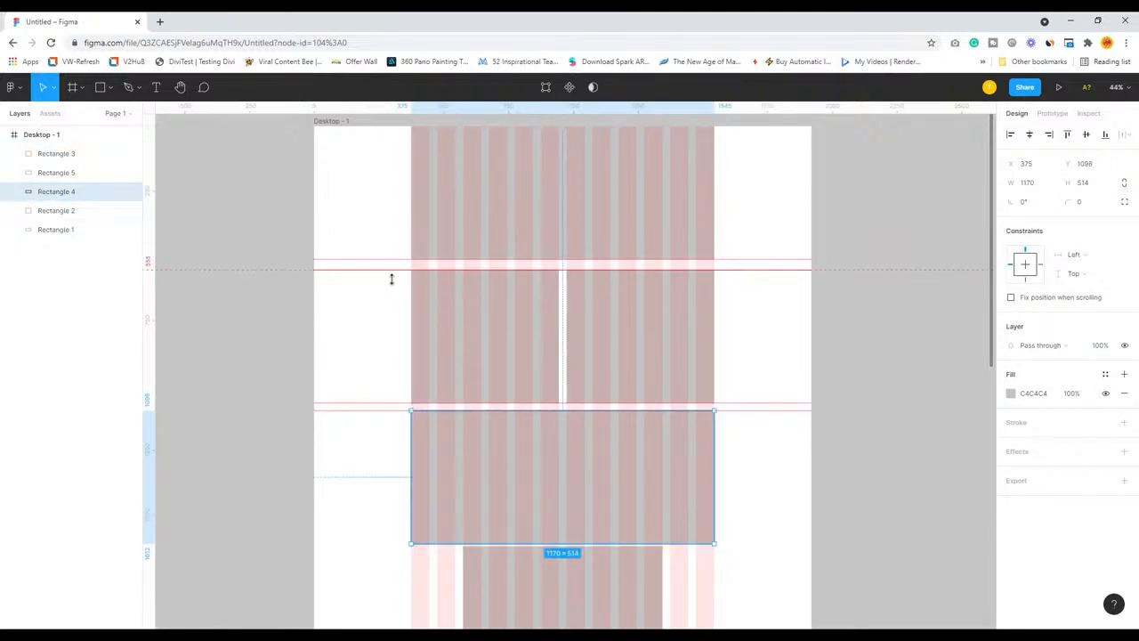
{"action": "left_click_drag", "start_coordinate": [390, 277], "coordinate": [394, 277]}
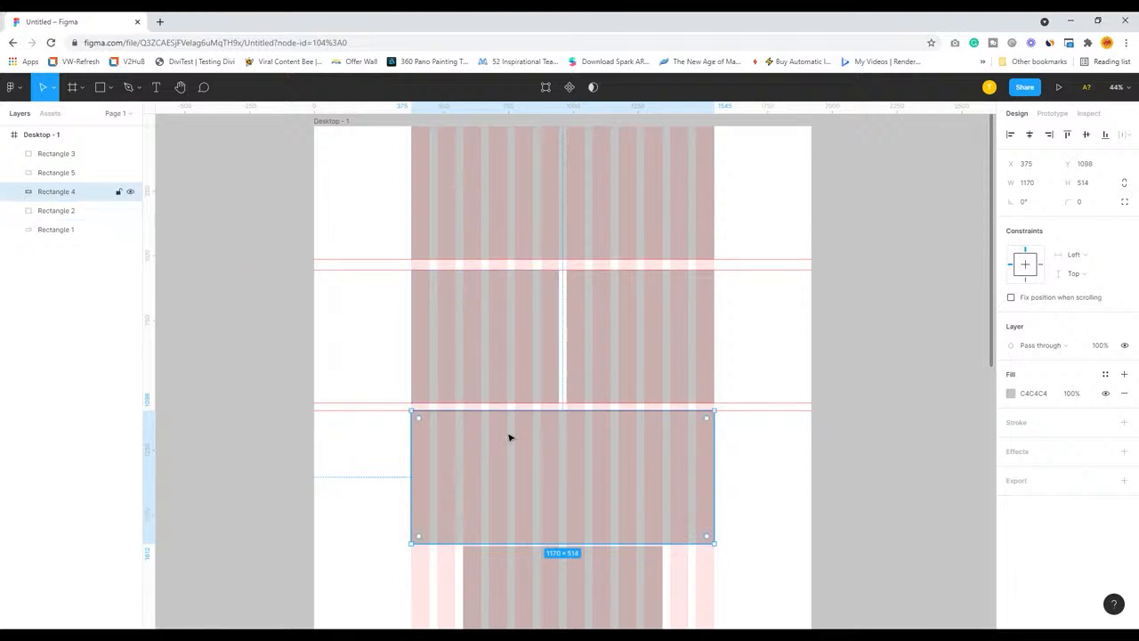
{"action": "left_click_drag", "start_coordinate": [502, 419], "coordinate": [399, 426]}
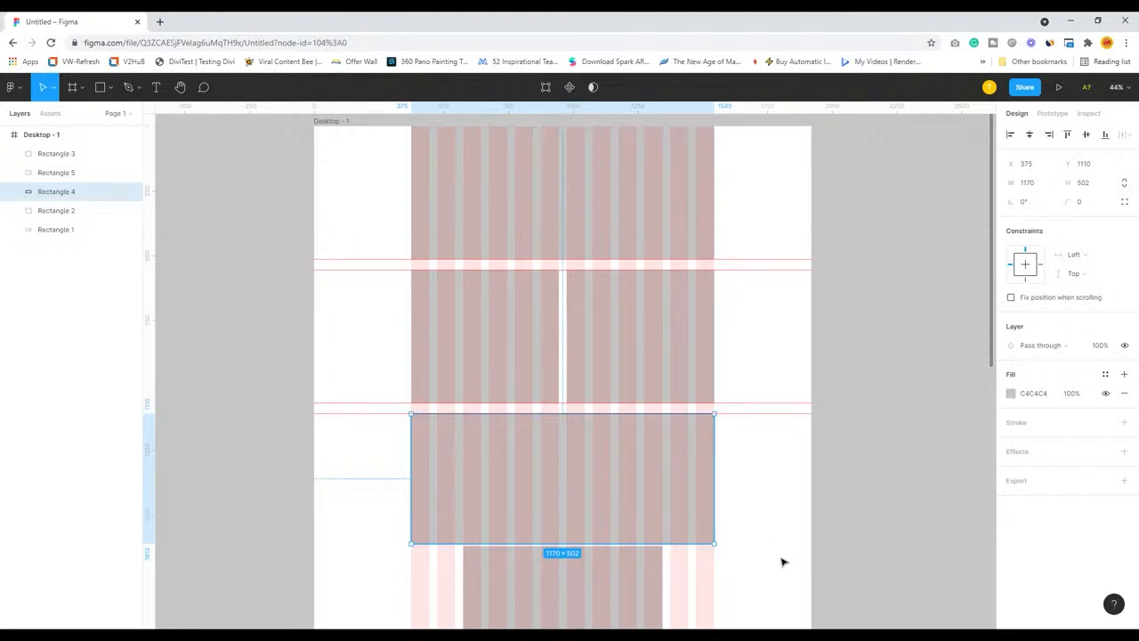
Move the eight-column bottom rectangle down to Y 1653, leaving a gap below the full-width rectangle
{"action": "left_click", "coordinate": [813, 538]}
{"action": "left_click_drag", "start_coordinate": [540, 565], "coordinate": [539, 574]}
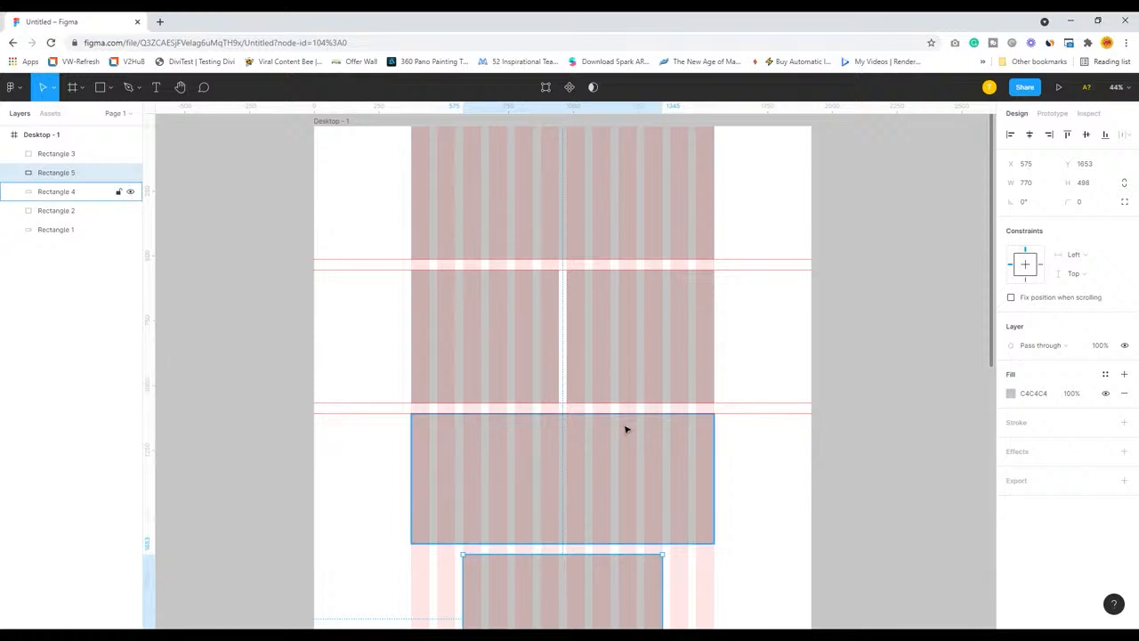
{"action": "scroll", "coordinate": [929, 414], "scroll_direction": "up", "scroll_amount": 2}
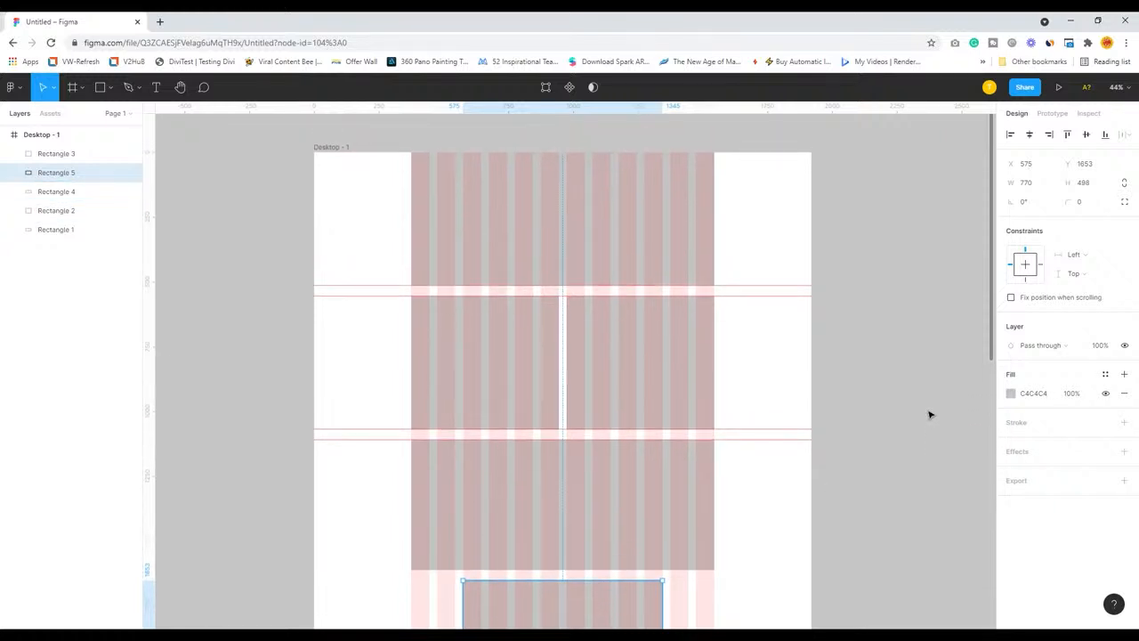
{"action": "scroll", "coordinate": [930, 414], "scroll_direction": "down", "scroll_amount": 2}
{"action": "scroll", "coordinate": [930, 415], "scroll_direction": "down", "scroll_amount": 1}
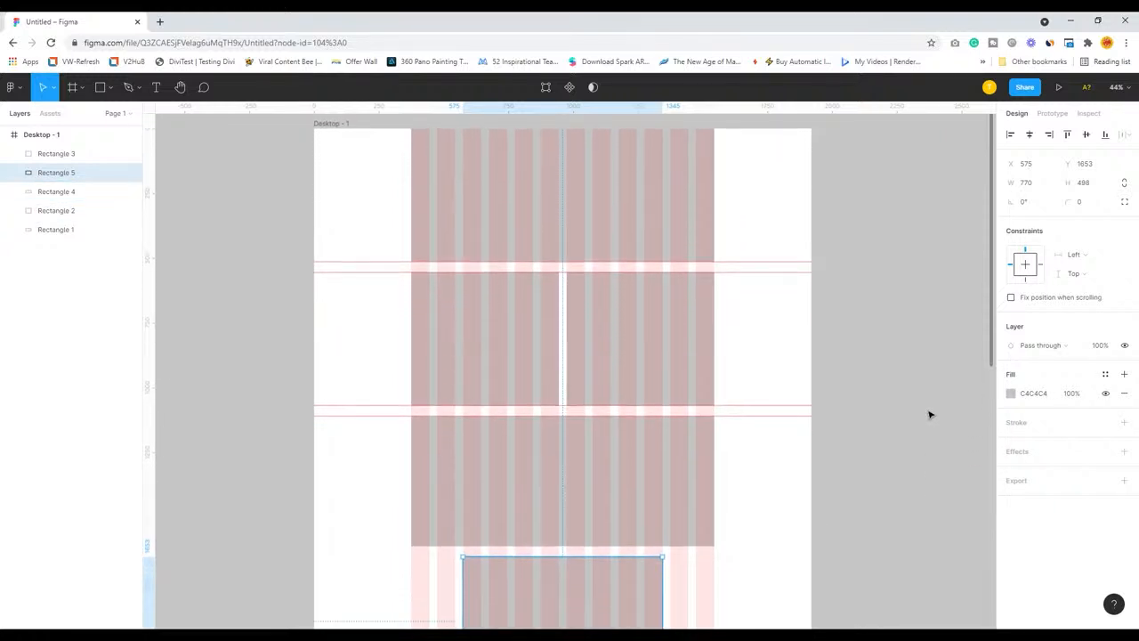